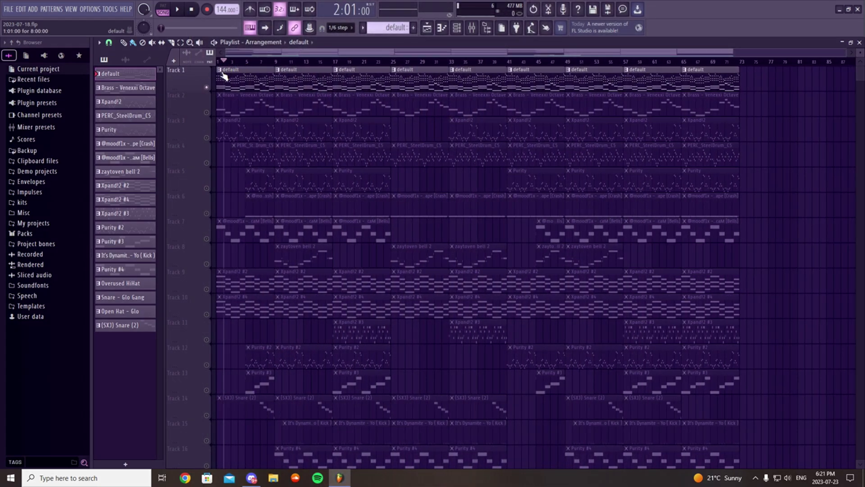
# Turn off the solo on track 1 and play back the full arrangement.
pyautogui.rightClick(207, 88)
pyautogui.scroll(-3, 252, 93)
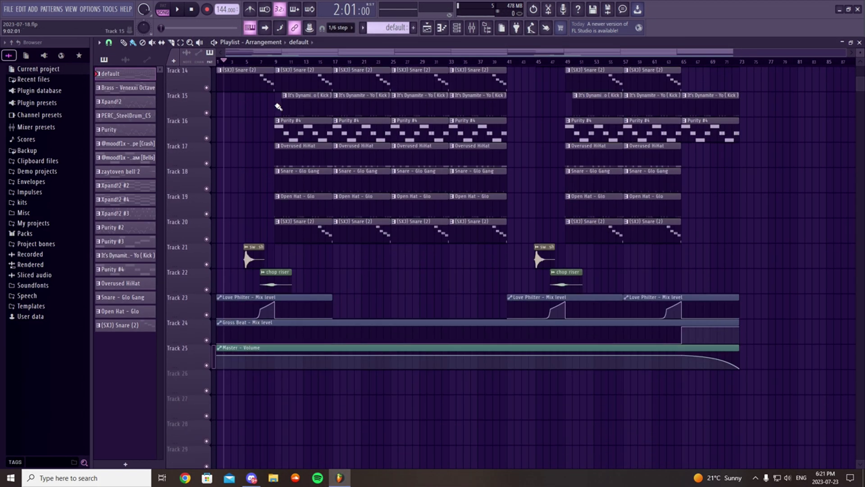
pyautogui.scroll(2, 245, 88)
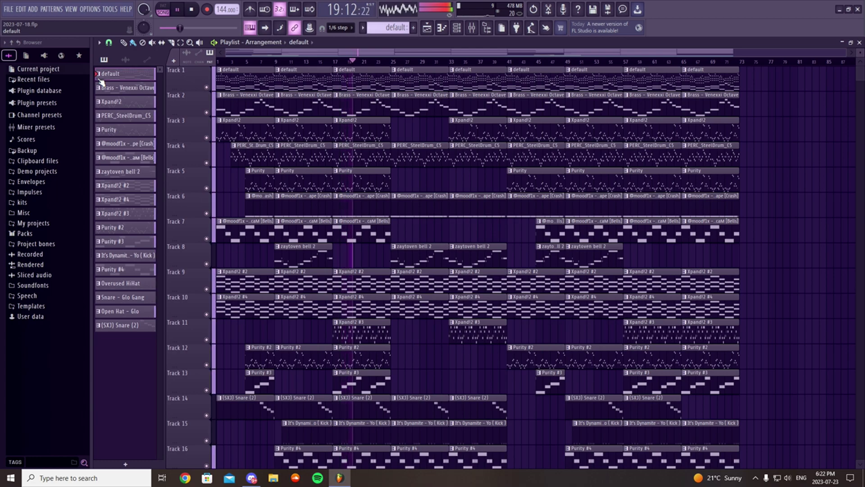
pyautogui.press('space')
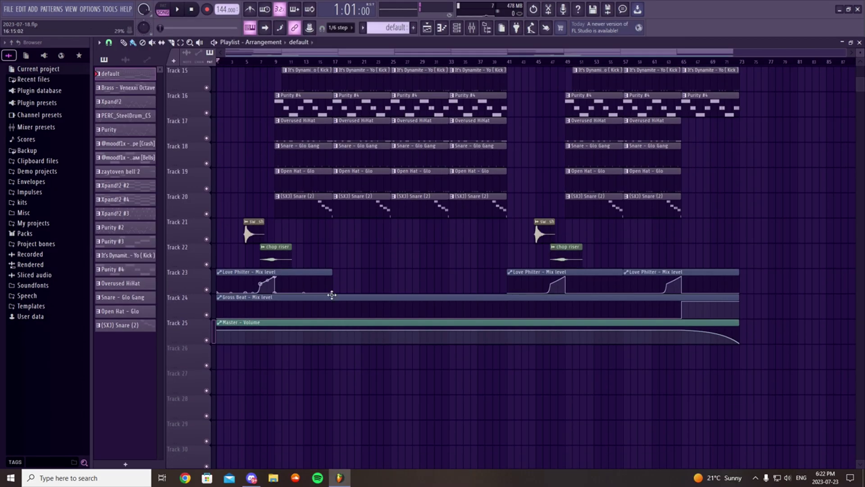
# Solo the Master - Volume automation on track 25 and unmute the Love Philter and Gross Beat automation on tracks 23 and 24.
pyautogui.scroll(-5, 191, 85)
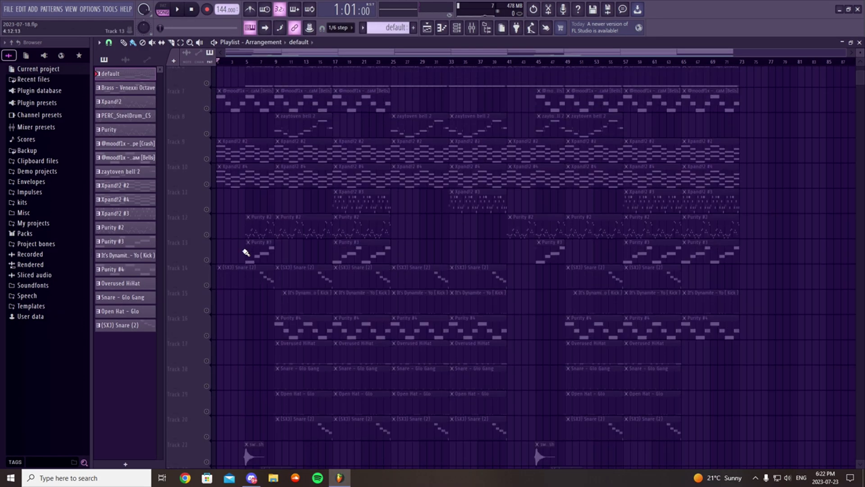
pyautogui.keyDown('ctrl'); pyautogui.click(206, 339); pyautogui.keyUp('ctrl')
pyautogui.click(206, 289)
pyautogui.click(207, 314)
pyautogui.scroll(5, 343, 206)
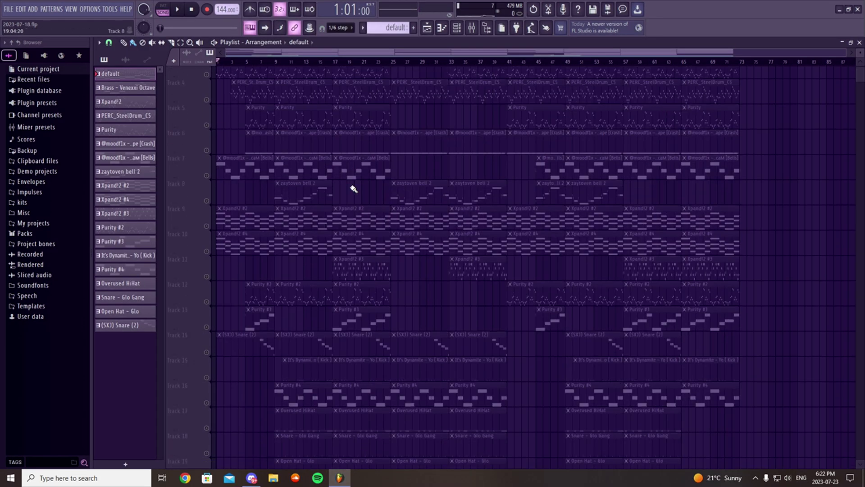
# Open the default pattern from track 1 in the piano roll and examine its chord and melody notes.
pyautogui.doubleClick(227, 82)
pyautogui.scroll(3, 212, 168)
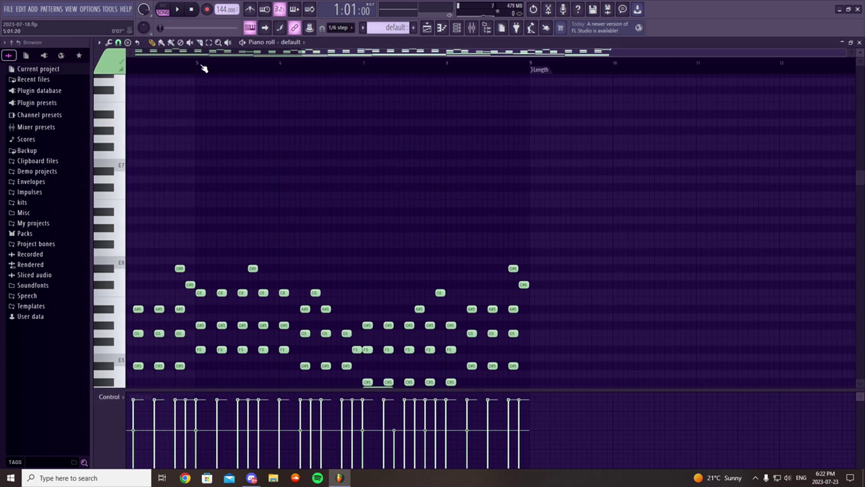
pyautogui.scroll(1, 159, 131)
pyautogui.scroll(5, 355, 155)
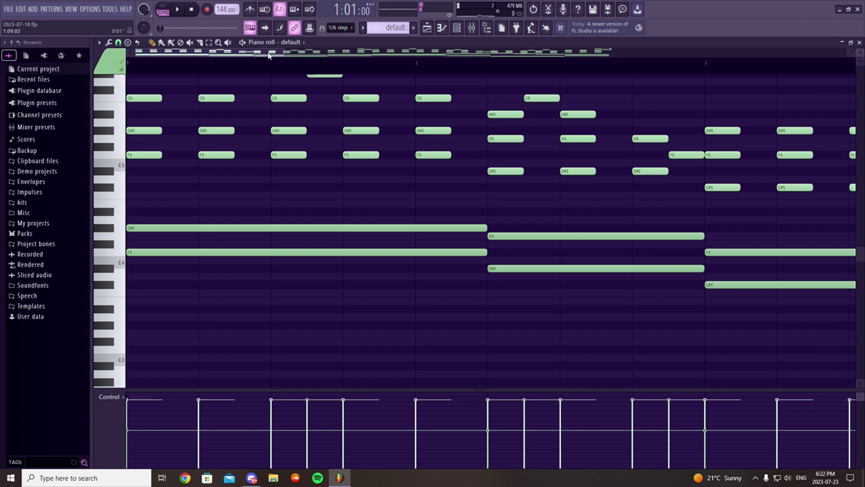
pyautogui.scroll(-4, 269, 56)
pyautogui.scroll(6, 195, 216)
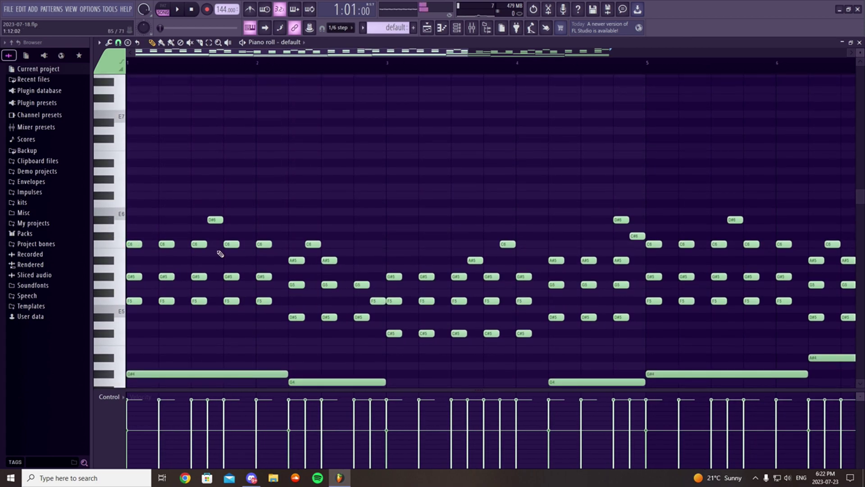
# Mark the upper row of long notes from bar 5 to the pattern's end, and clear the selection.
pyautogui.scroll(-5, 182, 238)
pyautogui.moveTo(207, 227); pyautogui.dragTo(233, 230)
pyautogui.scroll(-4, 367, 72)
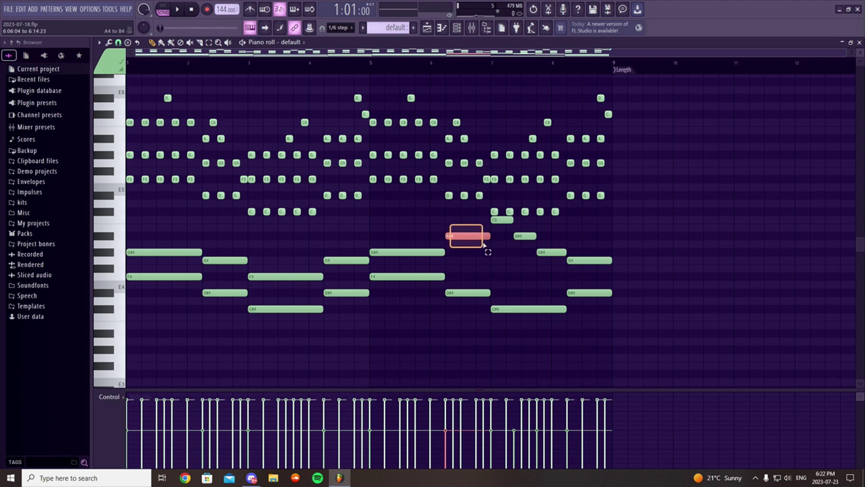
pyautogui.moveTo(490, 232); pyautogui.dragTo(602, 276)
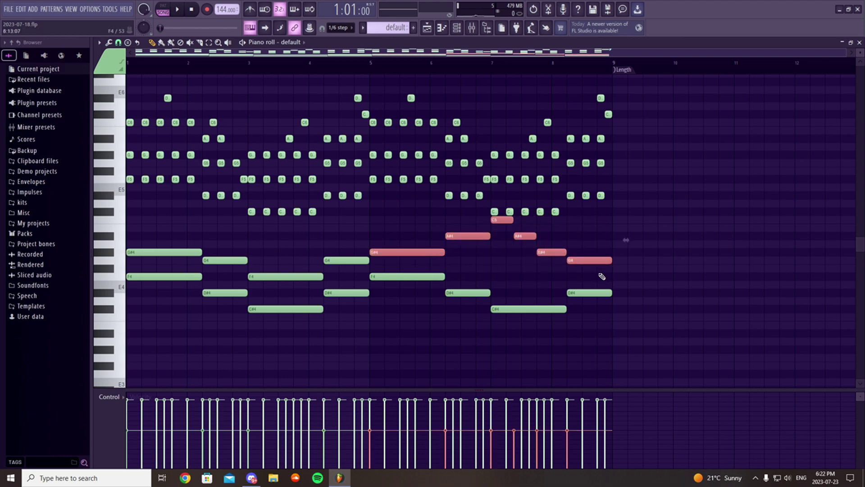
pyautogui.click(459, 221)
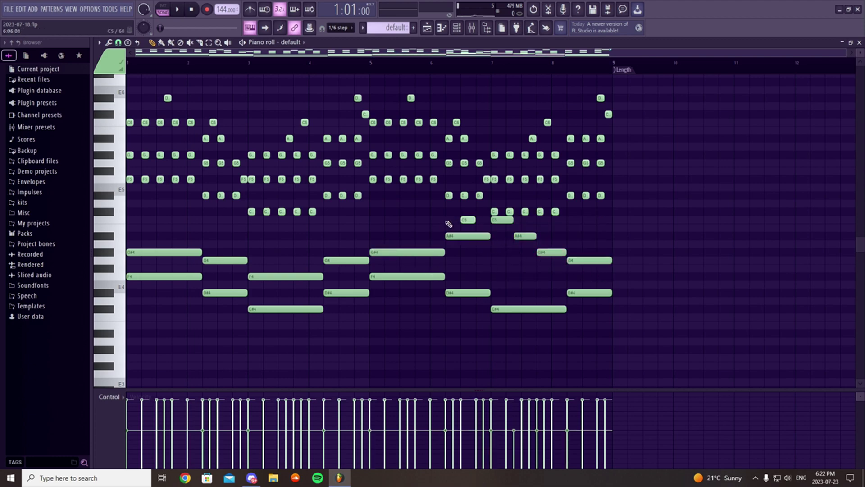
# Play back the default pattern, check the notes around bars 6 and 7, and close its piano roll.
pyautogui.press('space')
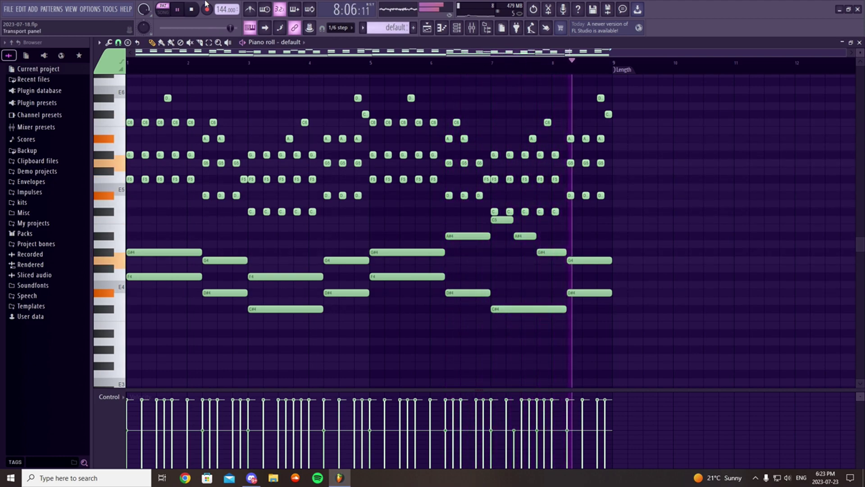
pyautogui.click(504, 67)
pyautogui.scroll(3, 493, 68)
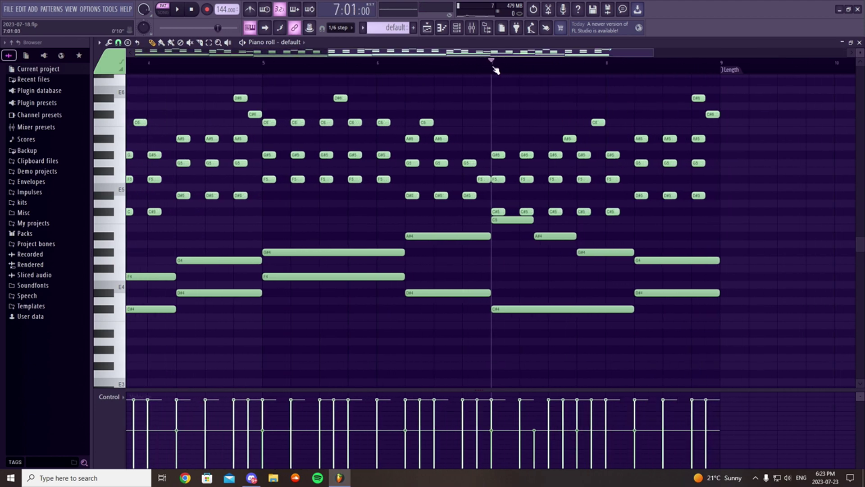
pyautogui.click(546, 71)
pyautogui.moveTo(546, 83); pyautogui.dragTo(464, 70)
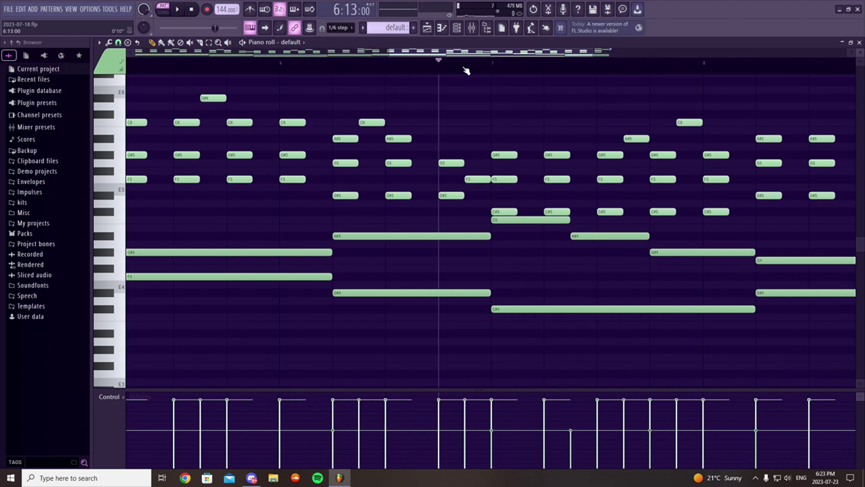
pyautogui.scroll(-4, 518, 65)
pyautogui.click(501, 69)
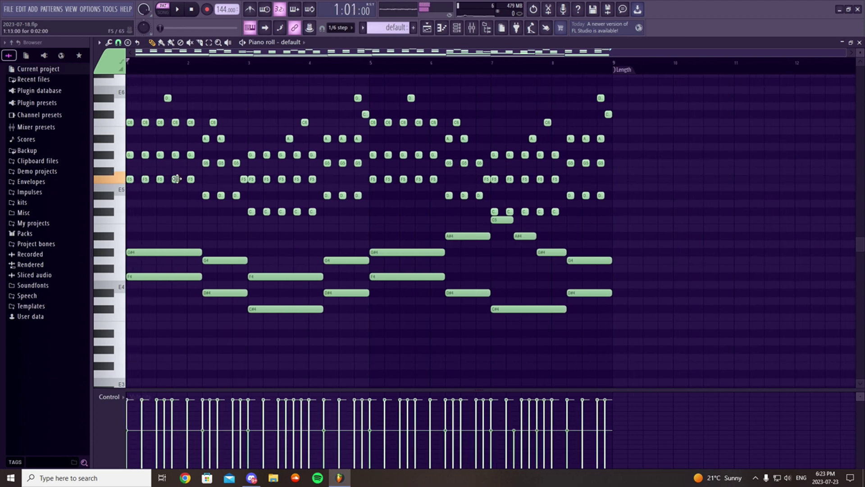
pyautogui.click(860, 42)
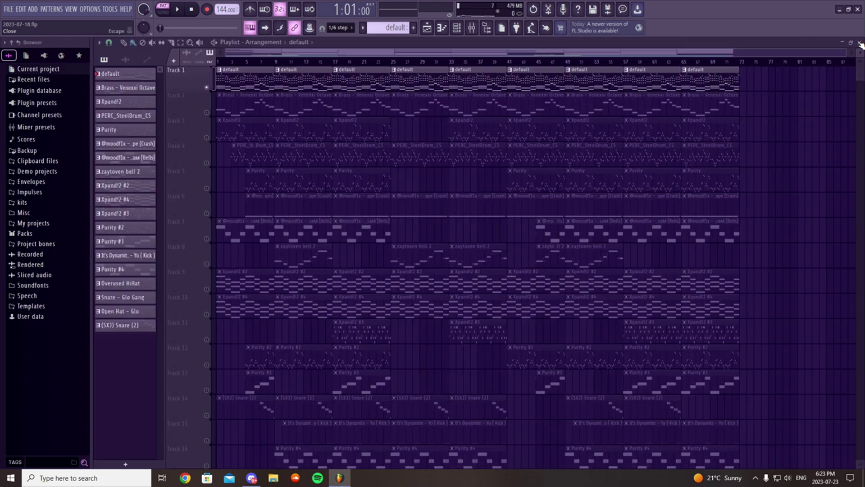
# Play back the Brass - Venexxi Octave pattern from track 2 in the piano roll, and return to the playlist.
pyautogui.doubleClick(226, 104)
pyautogui.click(290, 167)
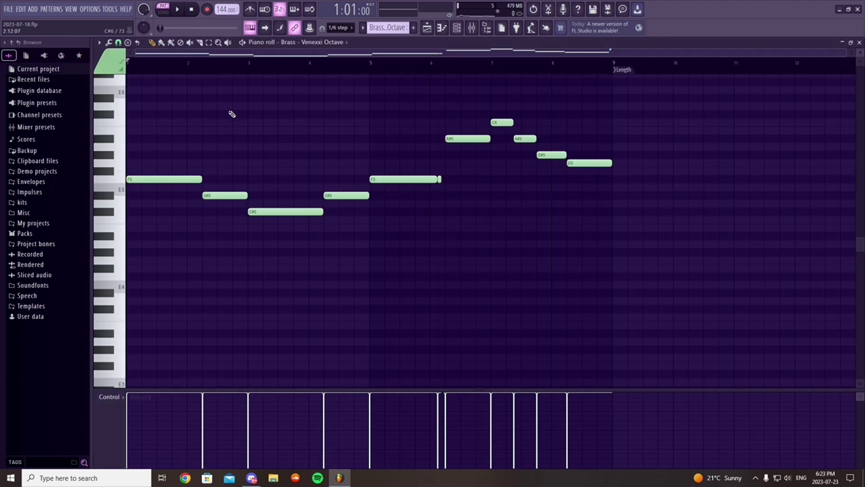
pyautogui.click(176, 10)
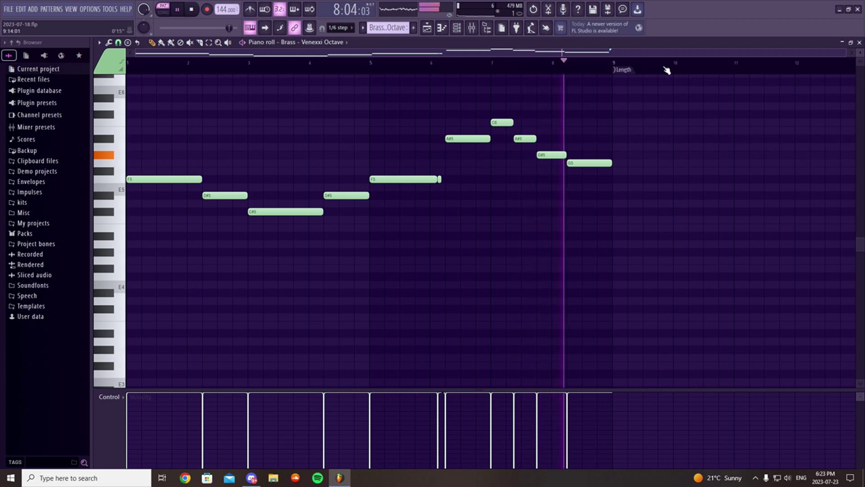
pyautogui.press('space')
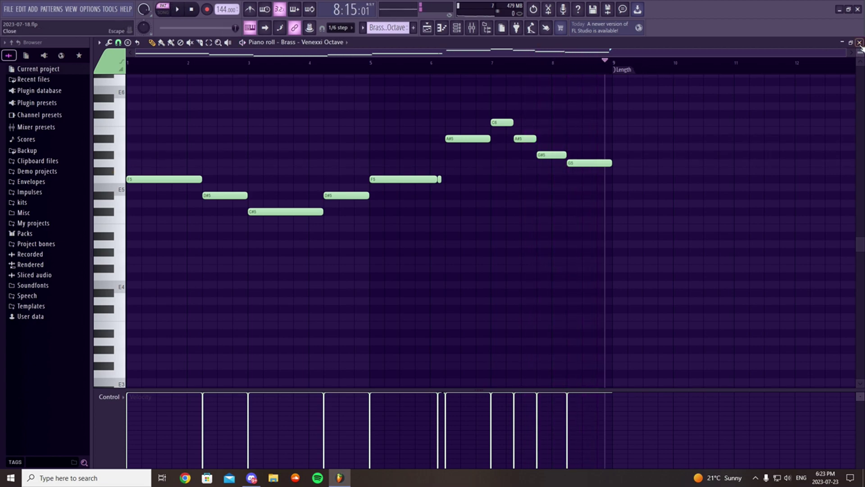
pyautogui.click(860, 42)
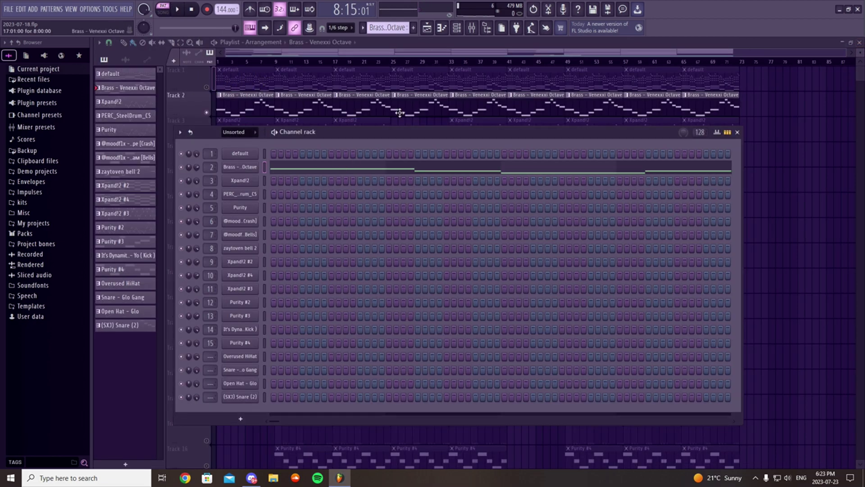
pyautogui.click(738, 132)
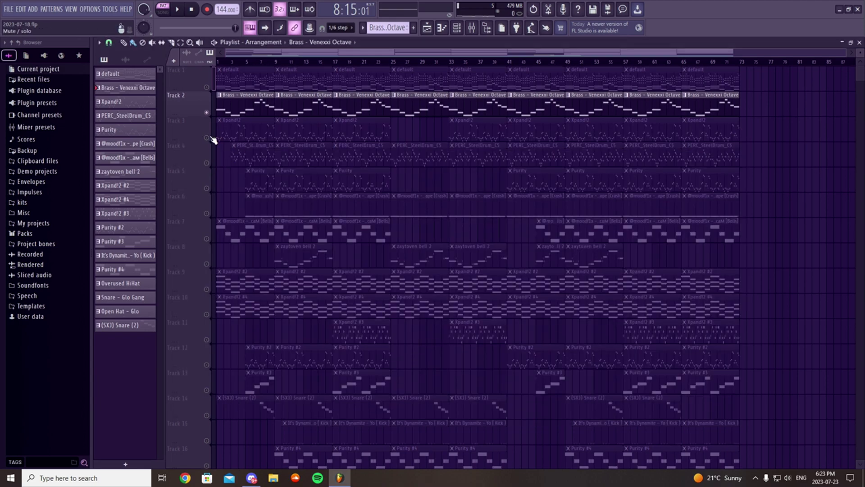
# Open the PERC_SteelDrum_C5 pattern from track 4 in the piano roll and examine its notes.
pyautogui.doubleClick(233, 155)
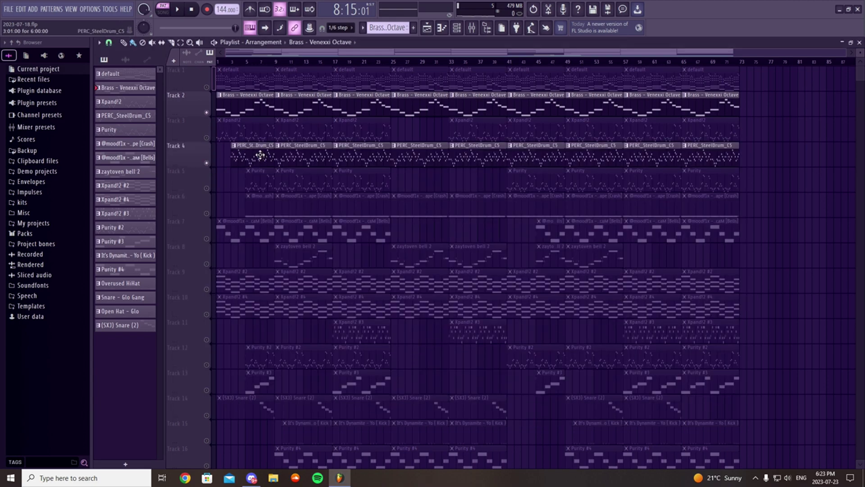
pyautogui.click(859, 43)
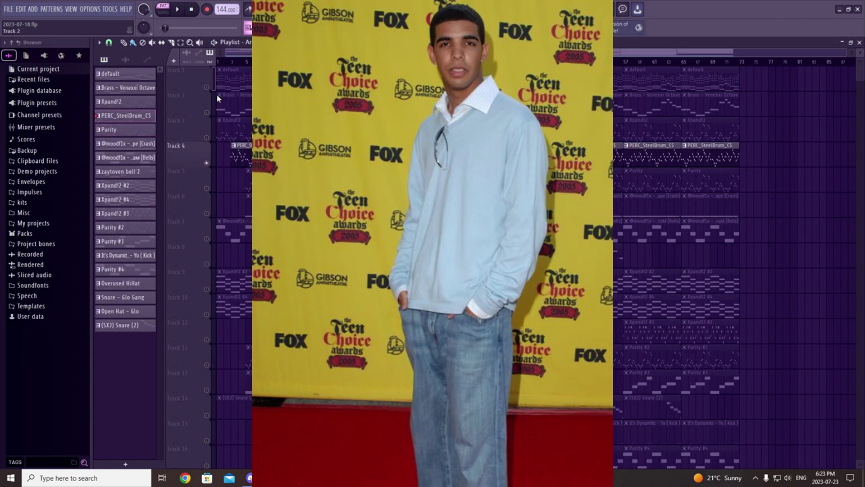
pyautogui.press('F6')
pyautogui.press('F7')
pyautogui.press('space')
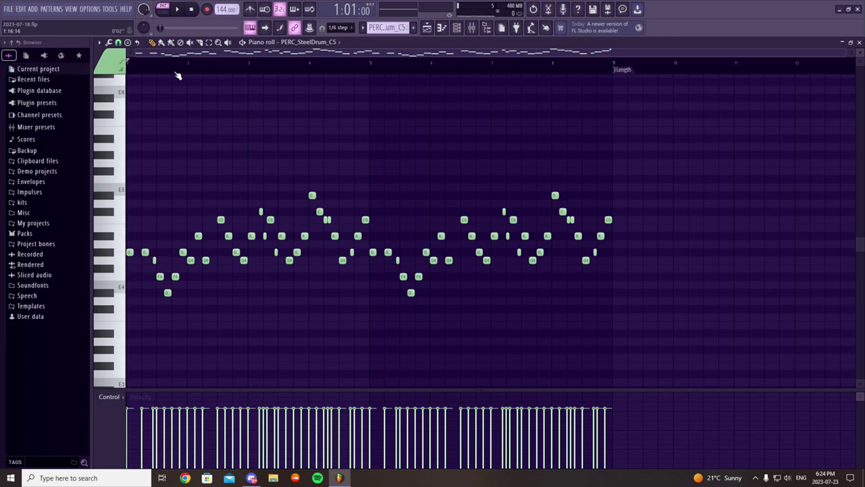
pyautogui.scroll(4, 189, 76)
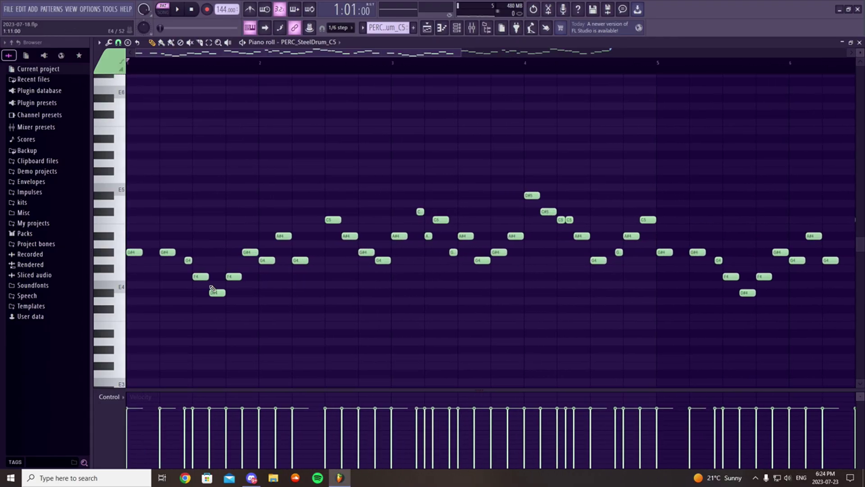
pyautogui.scroll(-4, 270, 71)
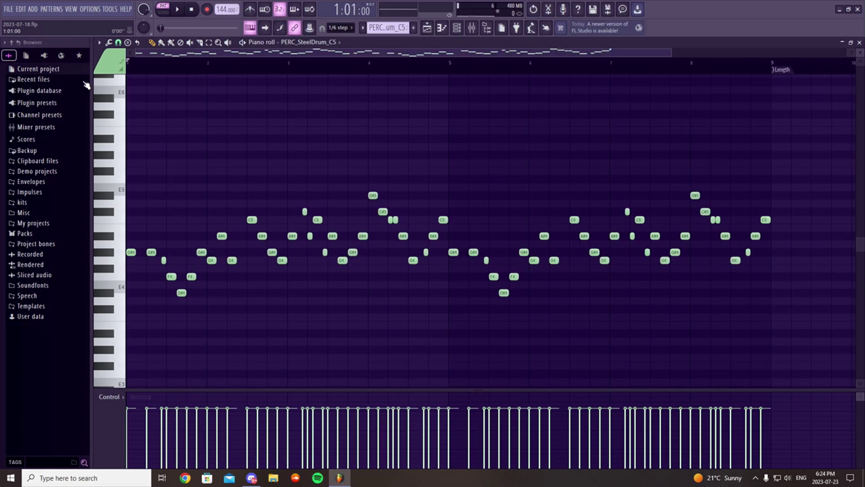
# Play back the PERC_SteelDrum_C5 pattern from the start and close its piano roll.
pyautogui.press('space')
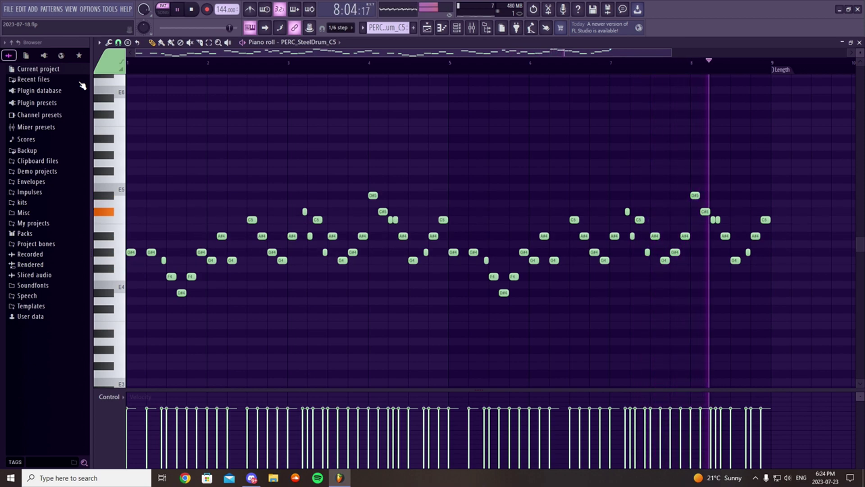
pyautogui.press('space')
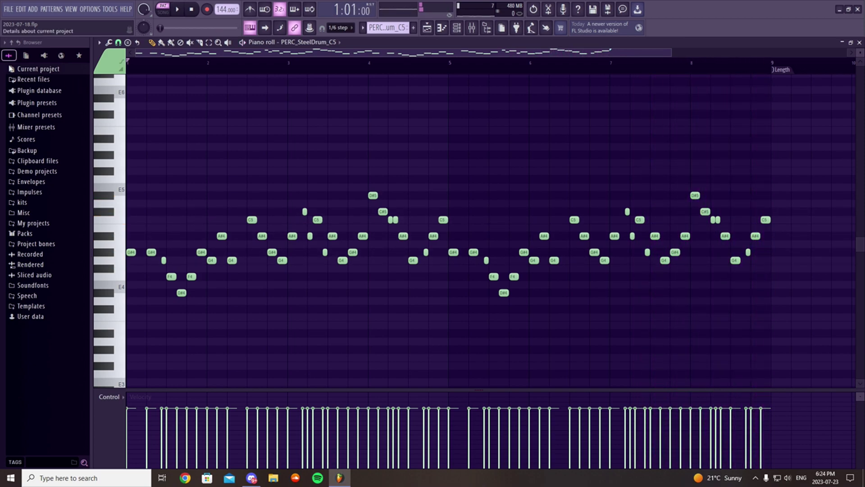
pyautogui.click(859, 42)
pyautogui.press('F6')
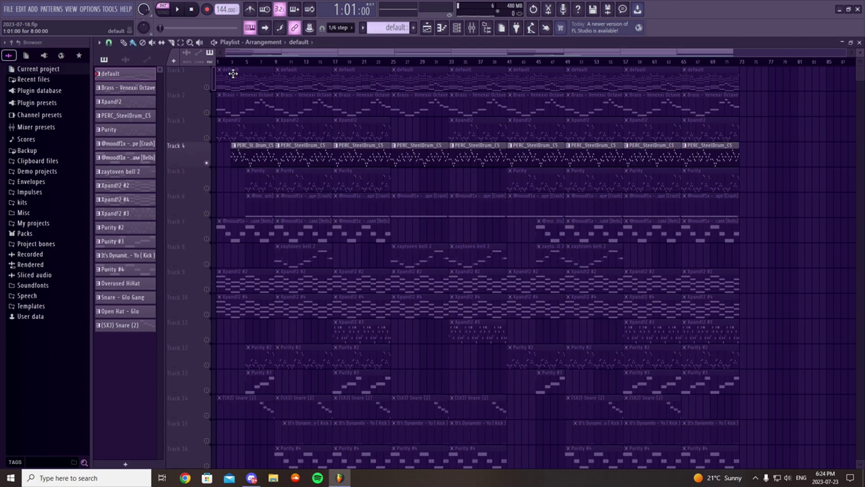
# Reopen the steel drum pattern in the piano roll, review its full eight bars of notes, and close it.
pyautogui.press('F7')
pyautogui.press('Down')
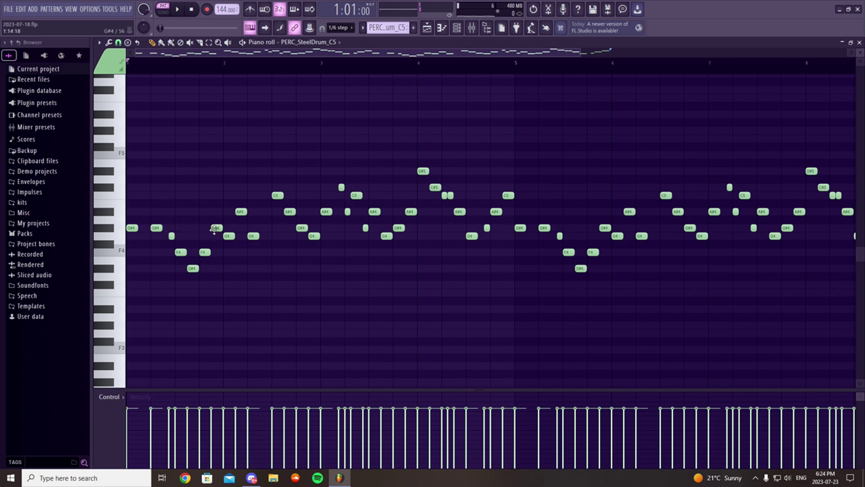
pyautogui.moveTo(344, 63); pyautogui.dragTo(156, 80)
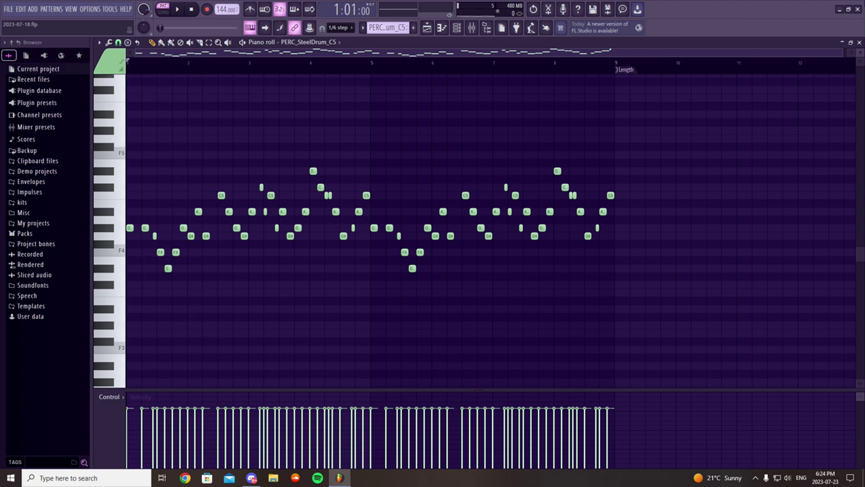
pyautogui.click(858, 41)
# Open the Xpand!2 pattern from track 3 in the piano roll, play it back, and examine its notes.
pyautogui.click(456, 29)
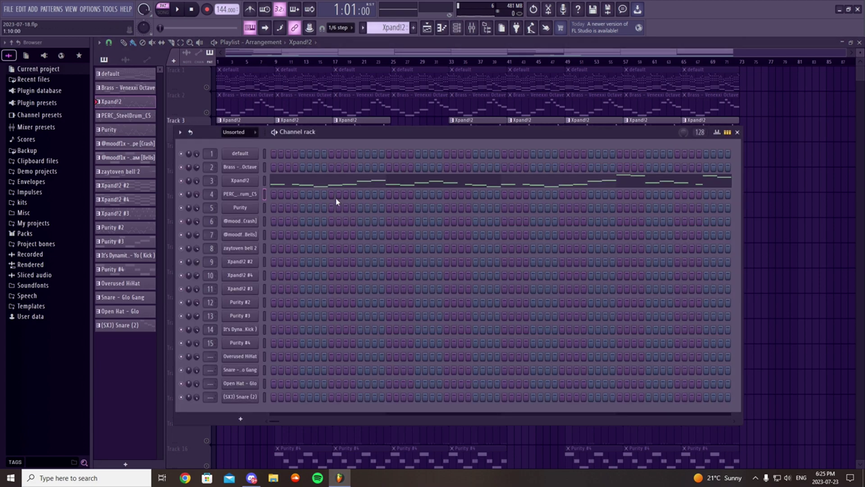
pyautogui.click(336, 201)
pyautogui.scroll(3, 210, 91)
pyautogui.press('space')
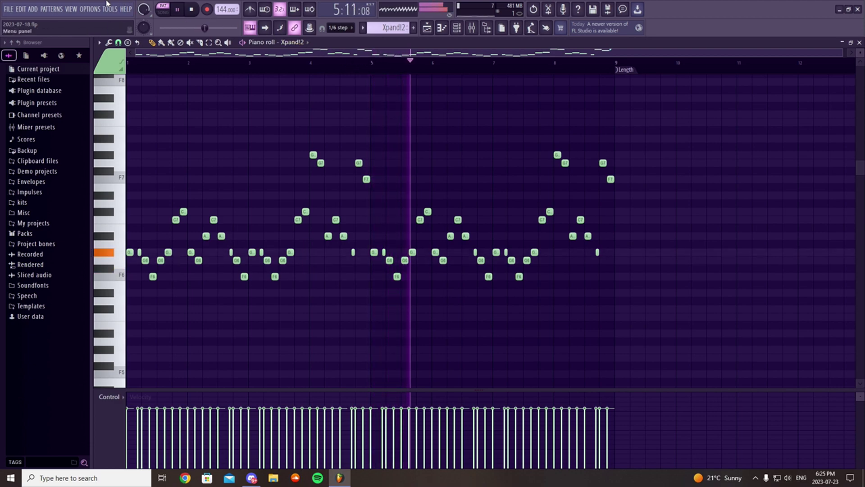
pyautogui.click(179, 12)
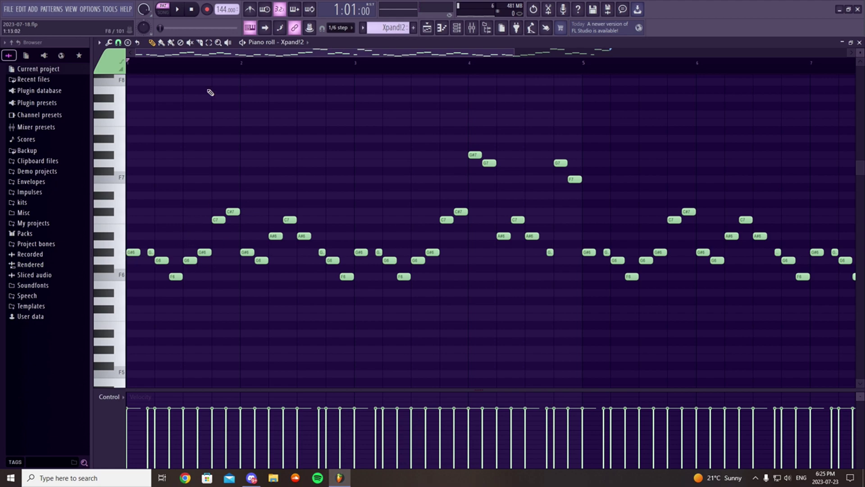
pyautogui.scroll(-2, 224, 72)
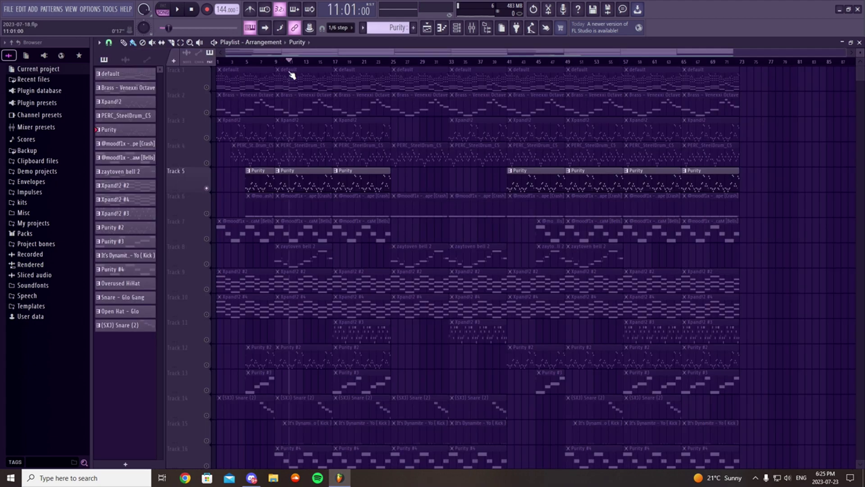
# Open the Purity pattern from track 5 in the piano roll, play it back, and close it.
pyautogui.scroll(3, 222, 52)
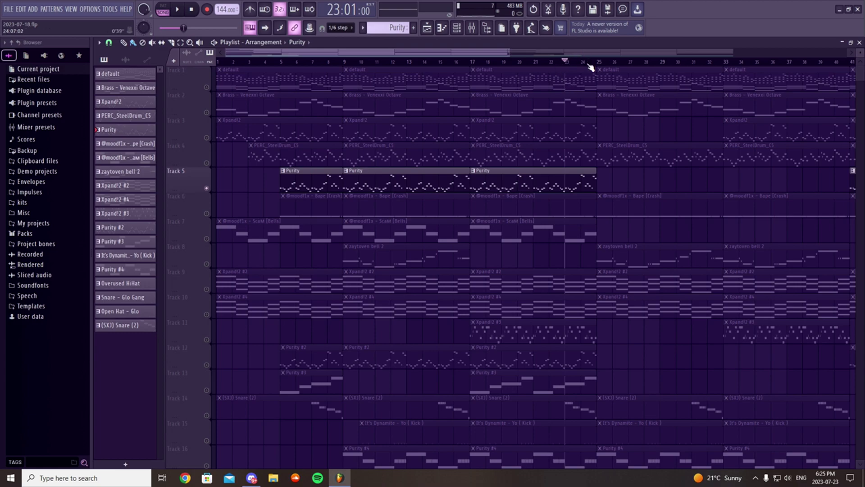
pyautogui.scroll(-2, 590, 67)
pyautogui.click(603, 62)
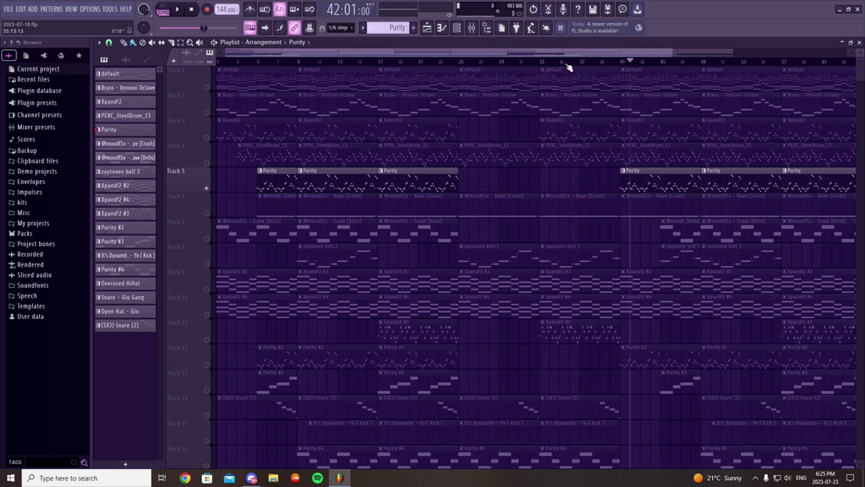
pyautogui.doubleClick(331, 174)
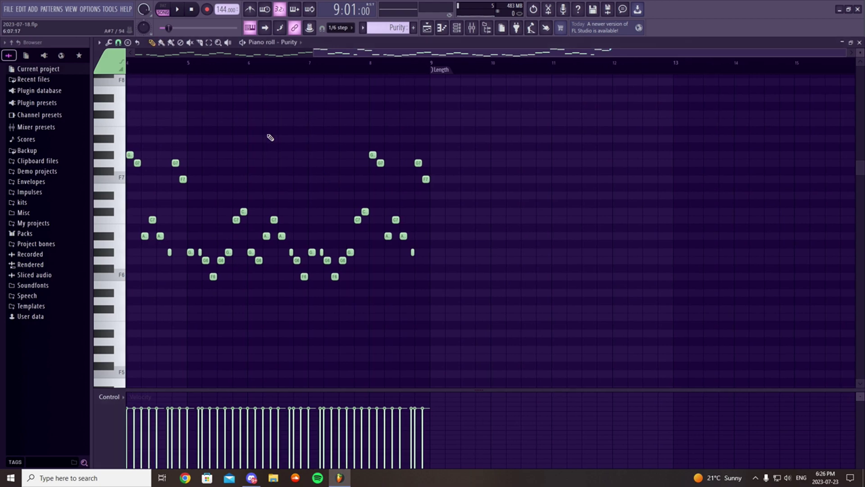
pyautogui.click(179, 10)
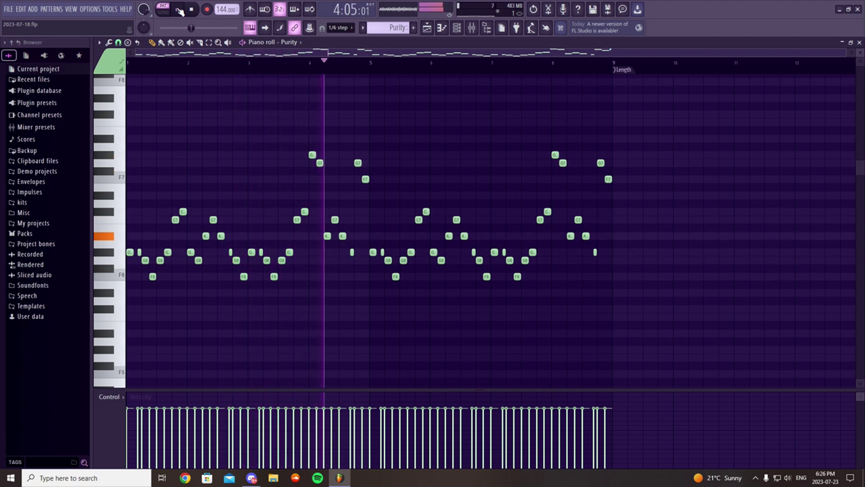
pyautogui.click(180, 9)
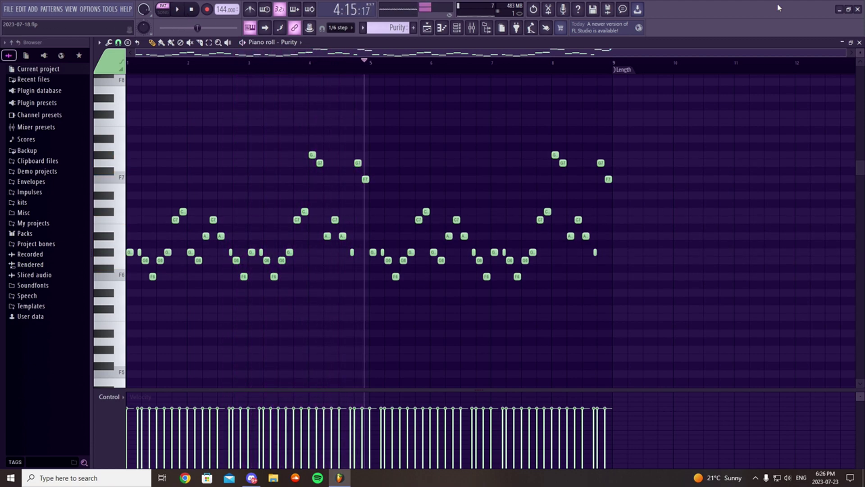
pyautogui.click(859, 42)
# Unmute track 12, play back its Purity #2 pattern in the piano roll, and return to the playlist.
pyautogui.click(214, 241)
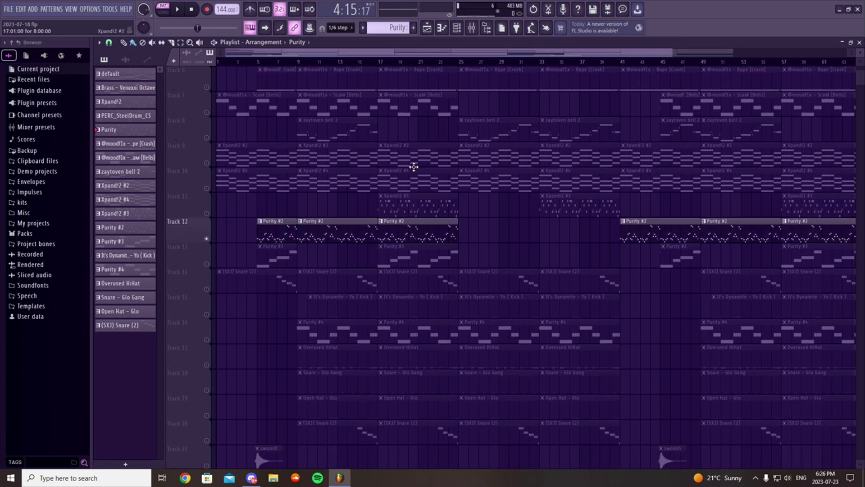
pyautogui.scroll(5, 208, 212)
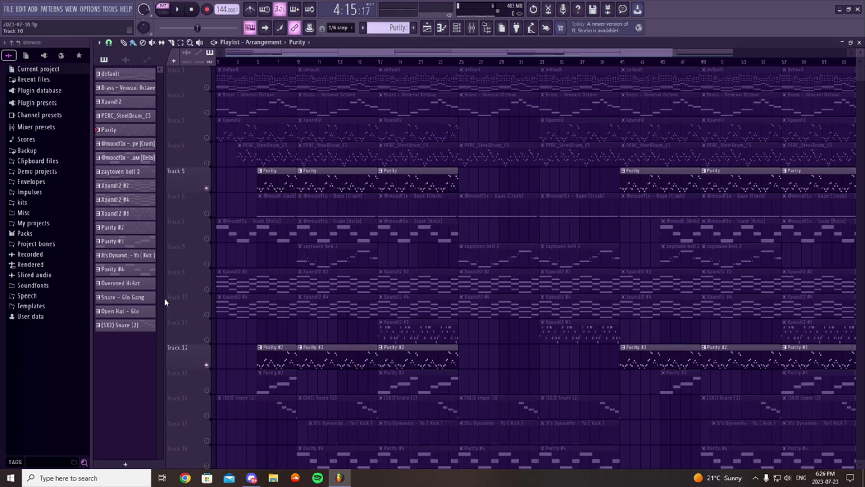
pyautogui.click(178, 9)
pyautogui.press('F7')
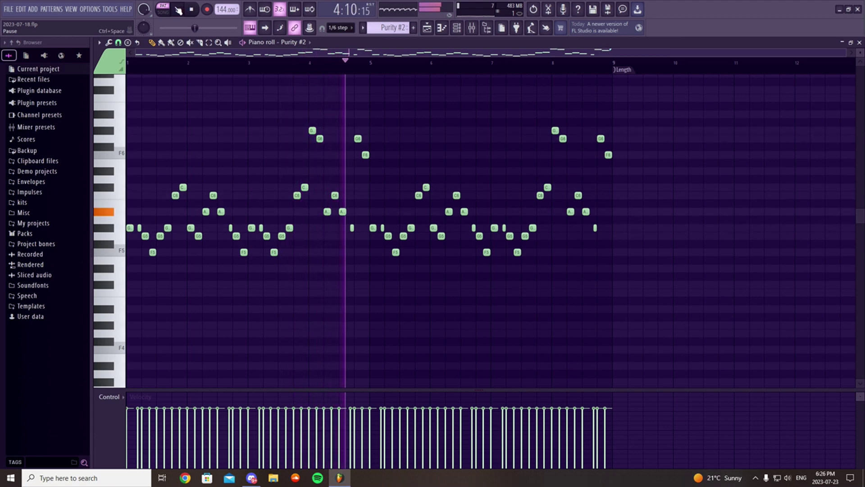
pyautogui.click(180, 9)
pyautogui.click(859, 42)
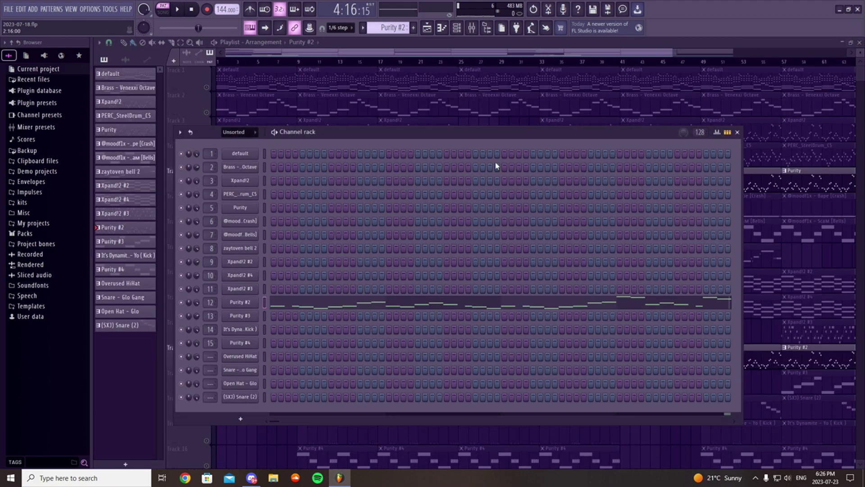
pyautogui.click(737, 132)
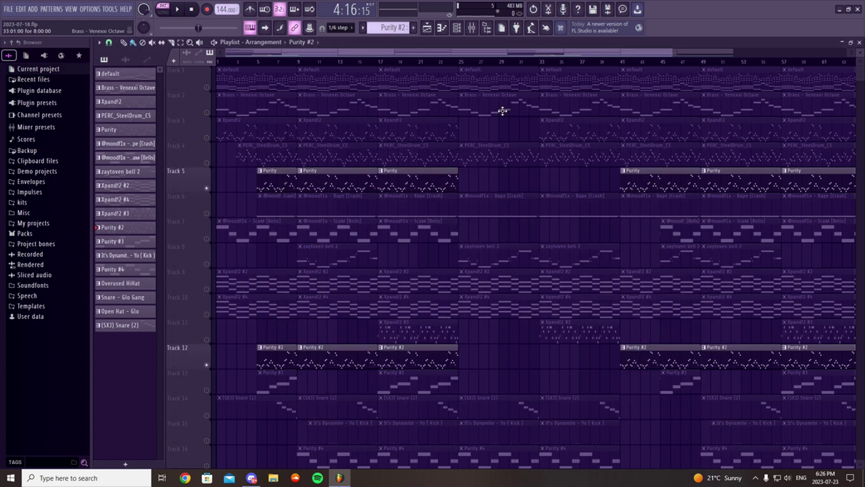
# Unmute track 3 and play the arrangement from bar 9 to hear tracks 3, 5 and 12 together.
pyautogui.click(207, 138)
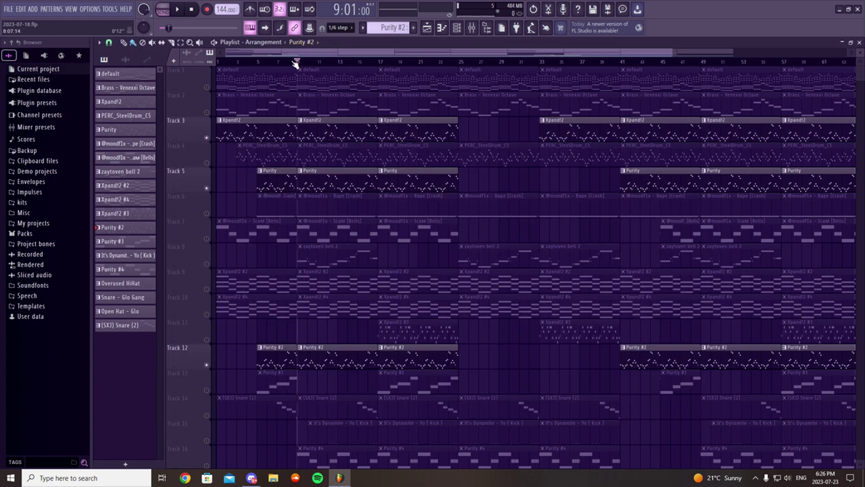
pyautogui.press('space')
pyautogui.scroll(-4, 370, 135)
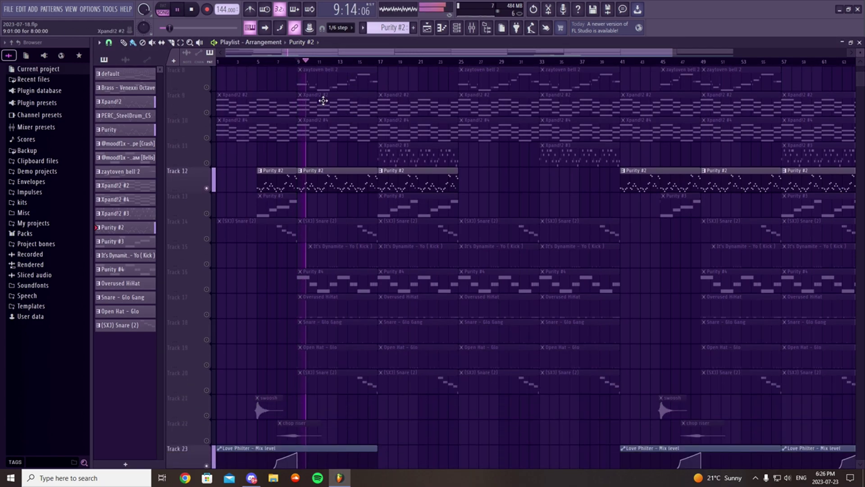
pyautogui.scroll(4, 371, 137)
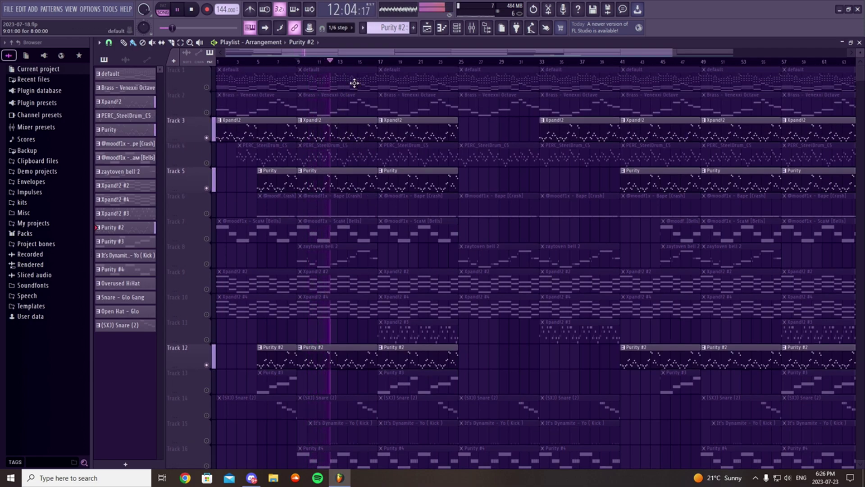
pyautogui.click(180, 11)
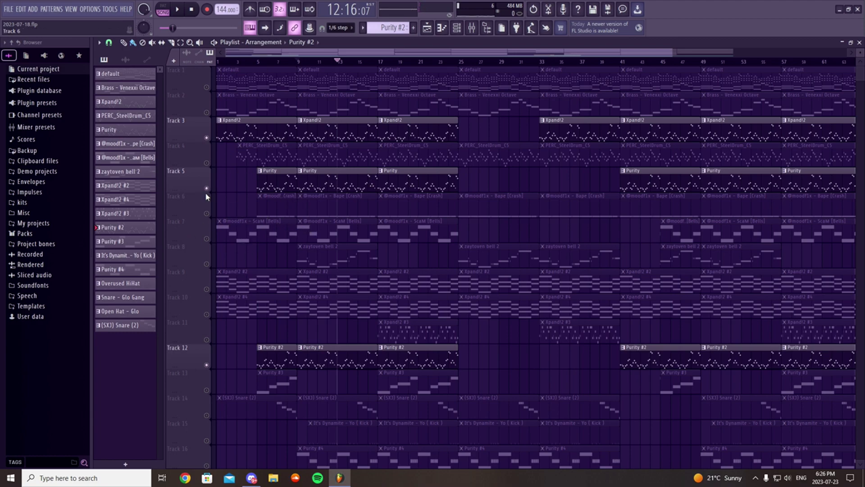
pyautogui.rightClick(206, 214)
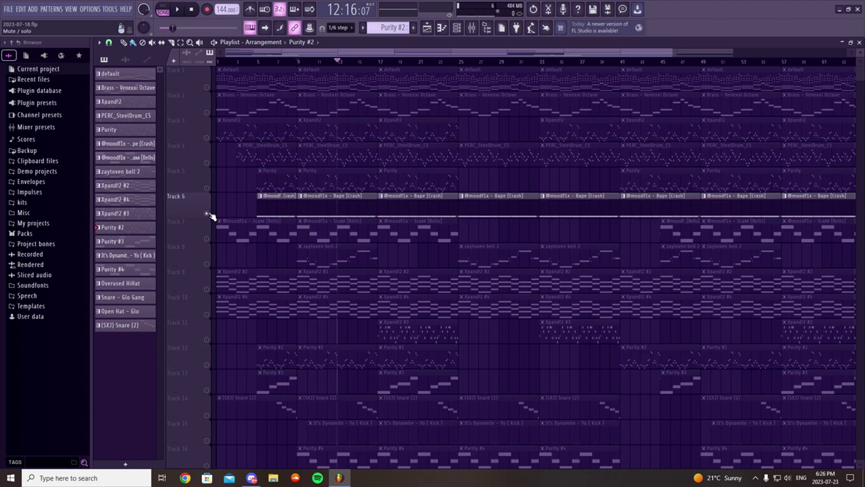
pyautogui.click(313, 66)
pyautogui.press('F7')
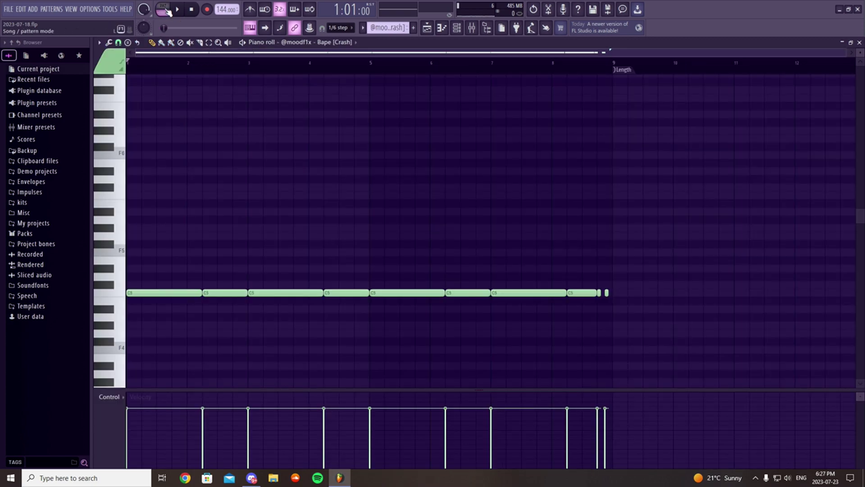
pyautogui.click(179, 9)
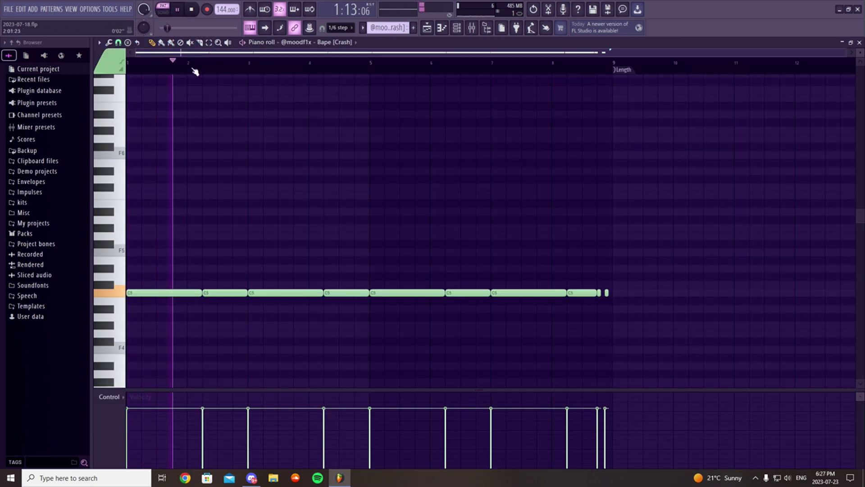
pyautogui.click(176, 11)
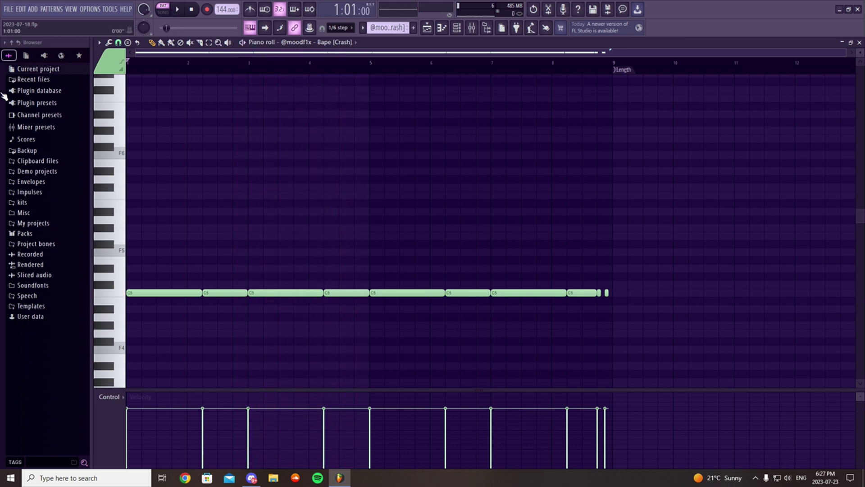
pyautogui.scroll(2, 192, 65)
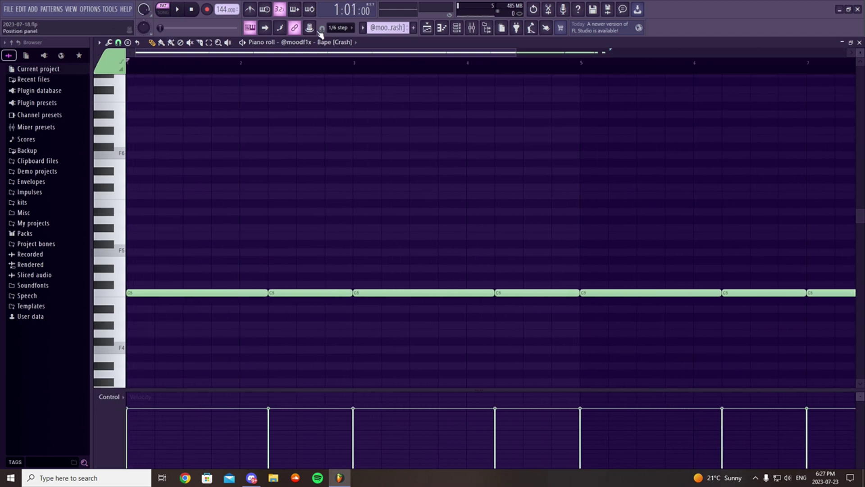
pyautogui.click(859, 43)
pyautogui.click(737, 132)
# Open the default pattern from track 1 in the piano roll, examine its notes, and close it.
pyautogui.scroll(6, 252, 133)
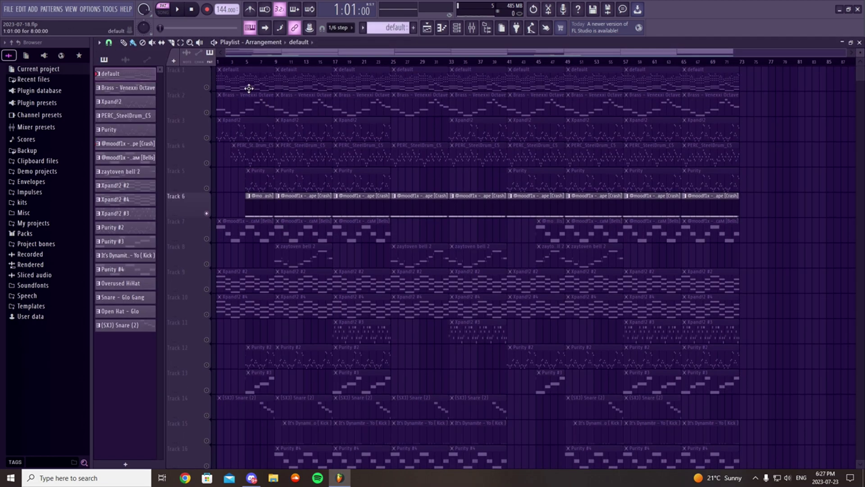
pyautogui.doubleClick(249, 88)
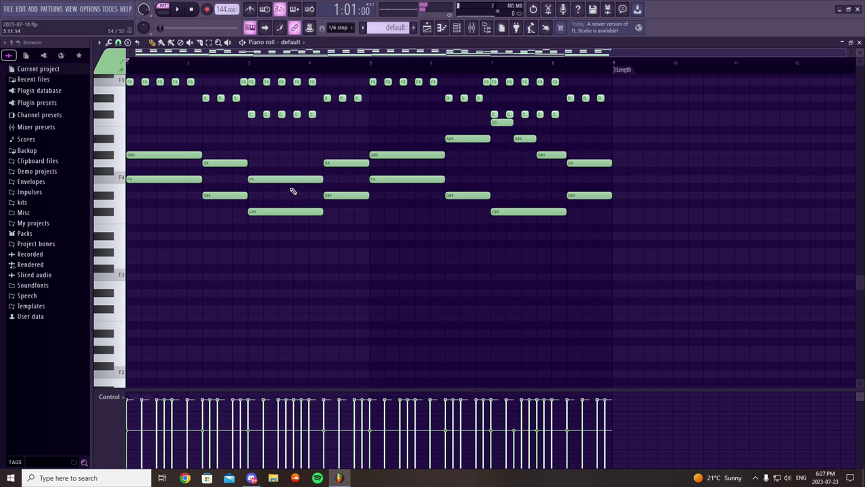
pyautogui.click(860, 42)
# Reopen the crash pattern from track 6 in the piano roll, review its notes, and close it.
pyautogui.scroll(-3, 284, 93)
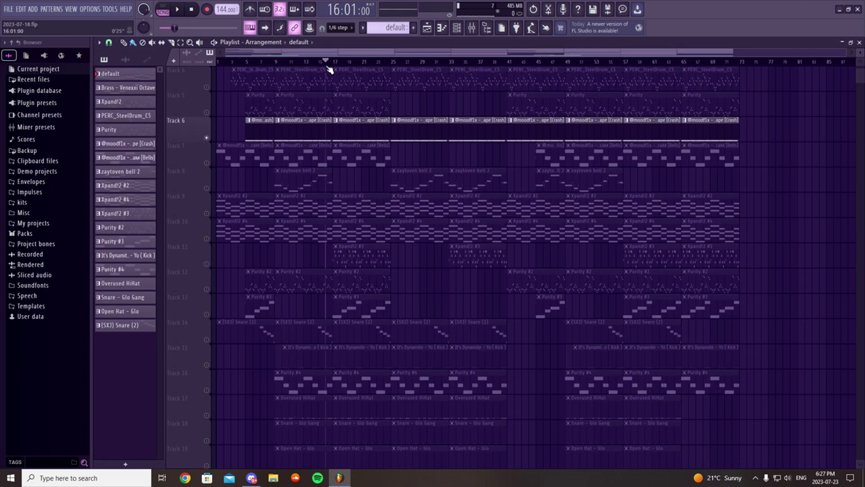
pyautogui.doubleClick(323, 127)
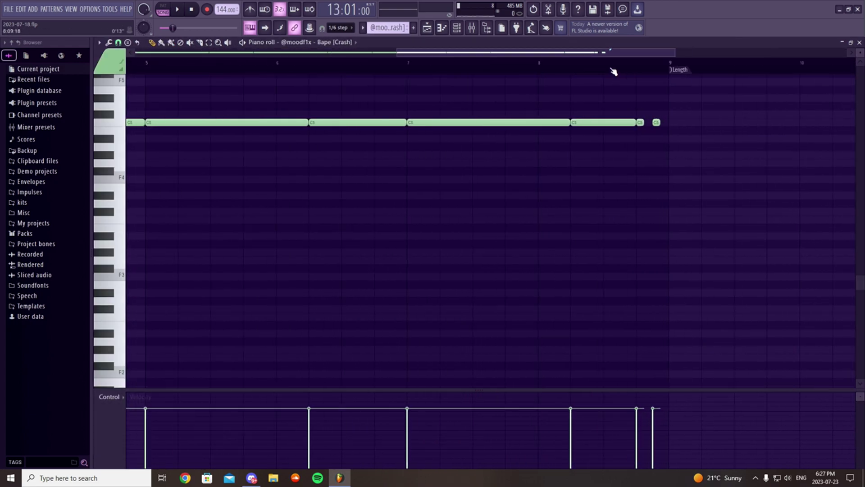
pyautogui.click(179, 11)
pyautogui.click(859, 42)
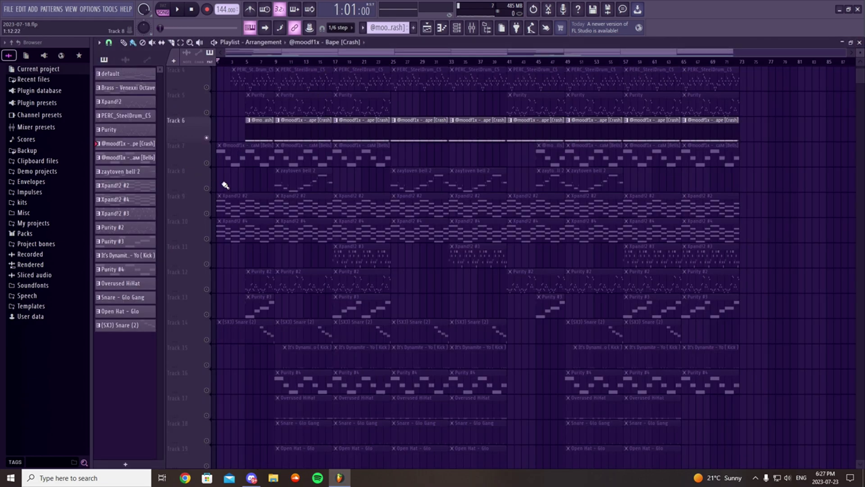
# Switch playback from track 6 to track 7, open its [Bells] pattern in the piano roll, and play it from the start.
pyautogui.click(201, 162)
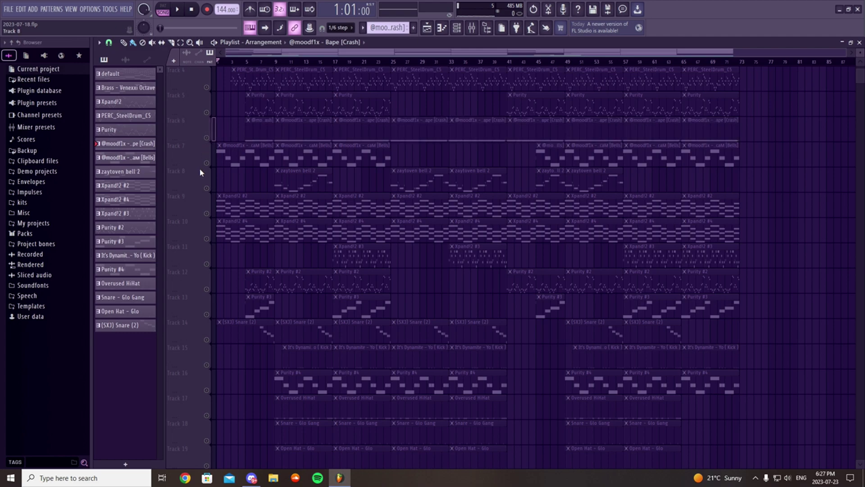
pyautogui.doubleClick(242, 157)
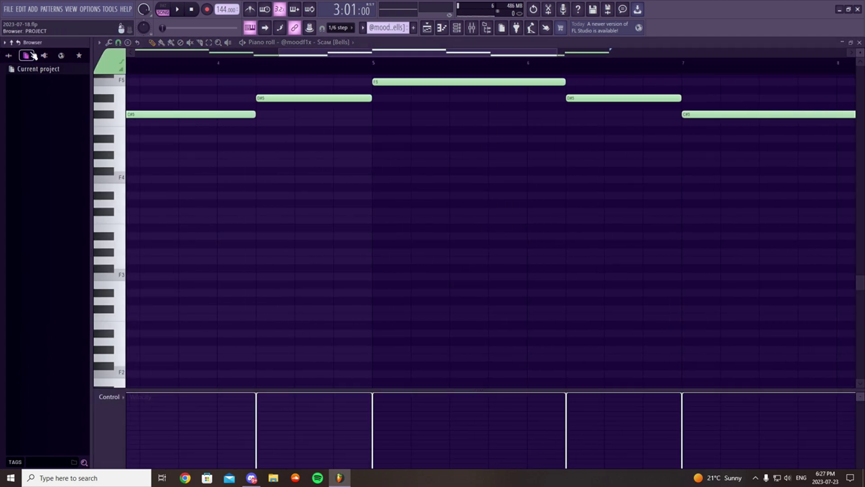
pyautogui.click(161, 17)
pyautogui.press('space')
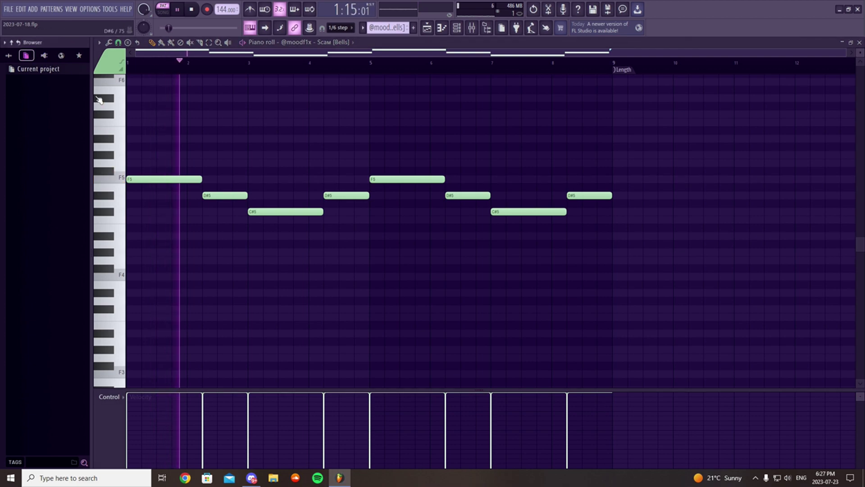
pyautogui.click(8, 55)
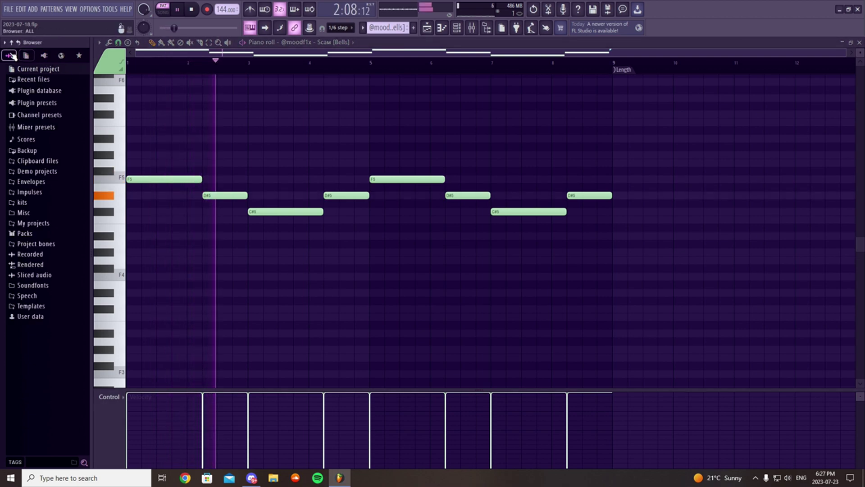
pyautogui.click(177, 12)
# Review the remaining bars of the [Bells] pattern and close its piano roll.
pyautogui.click(507, 59)
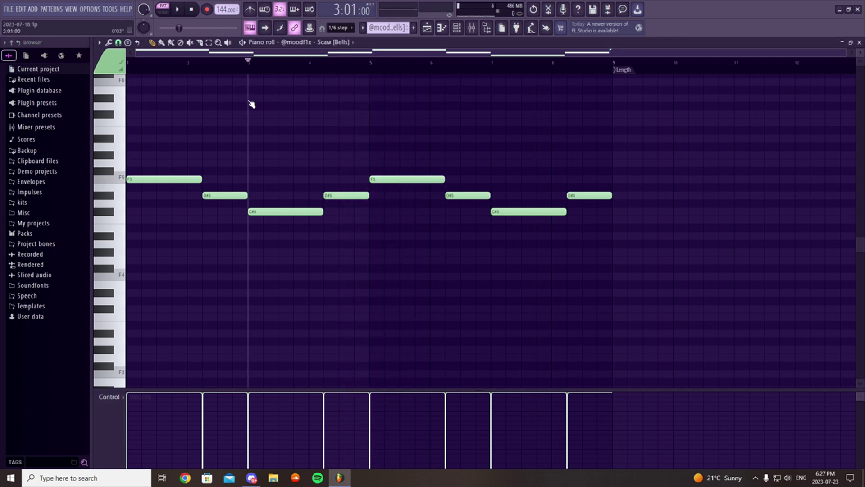
pyautogui.moveTo(231, 115); pyautogui.dragTo(475, 115)
pyautogui.click(859, 43)
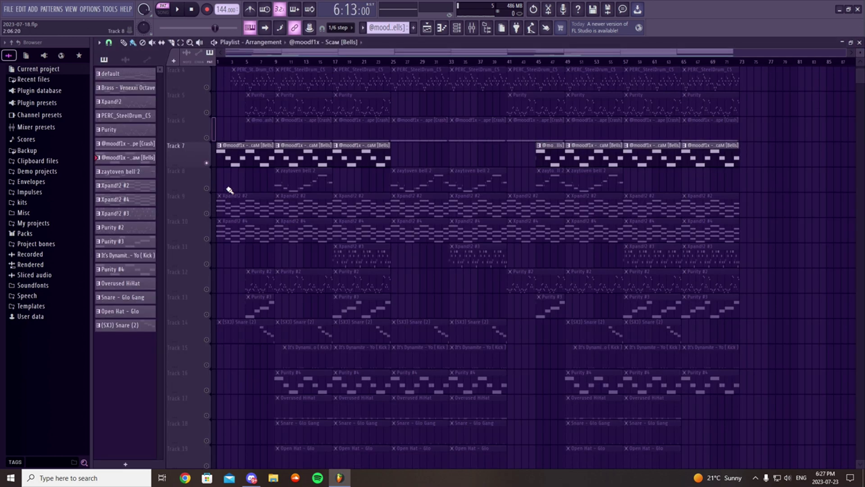
# Unmute track 8 in place of track 7, open its zaytoven bell 2 pattern in the piano roll, play it, and examine its notes.
pyautogui.click(207, 187)
pyautogui.click(207, 163)
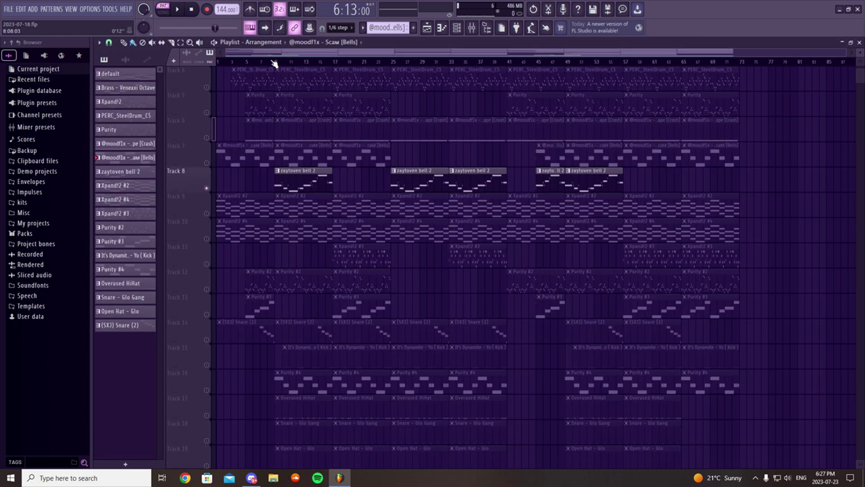
pyautogui.doubleClick(306, 181)
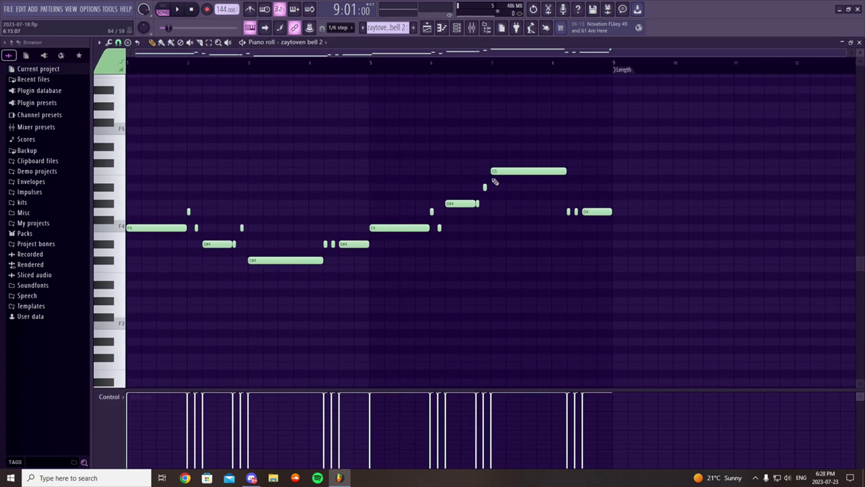
pyautogui.press('space')
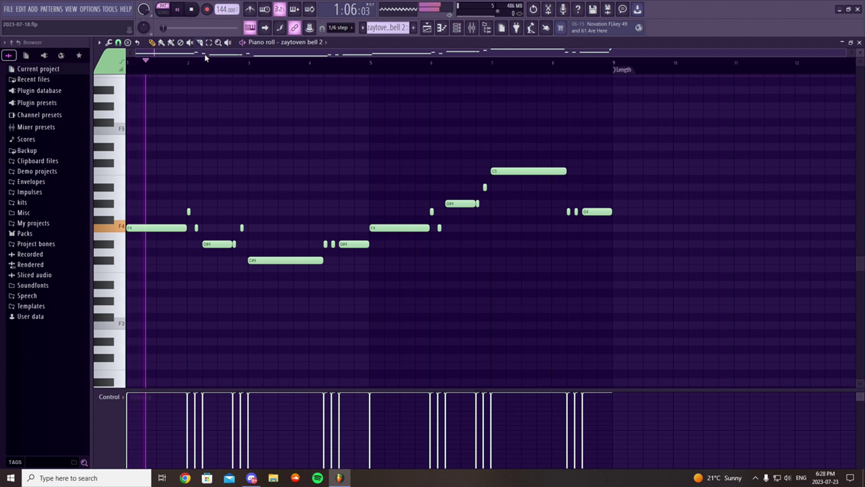
pyautogui.press('space')
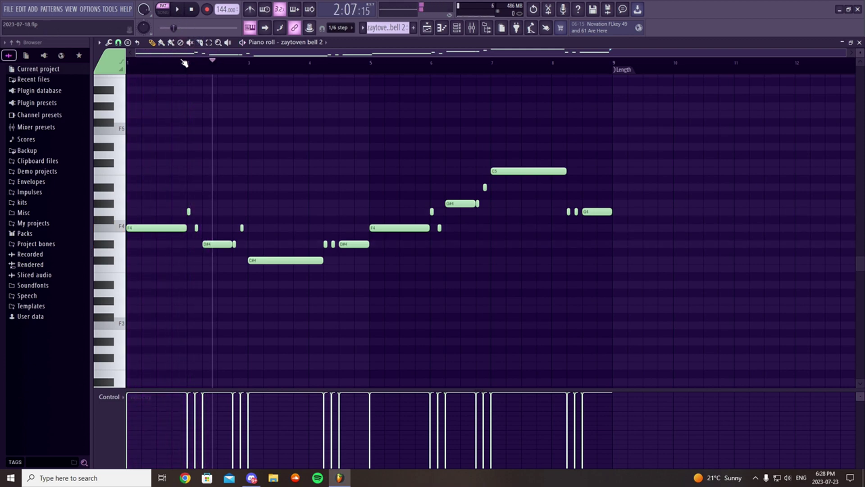
pyautogui.scroll(3, 189, 69)
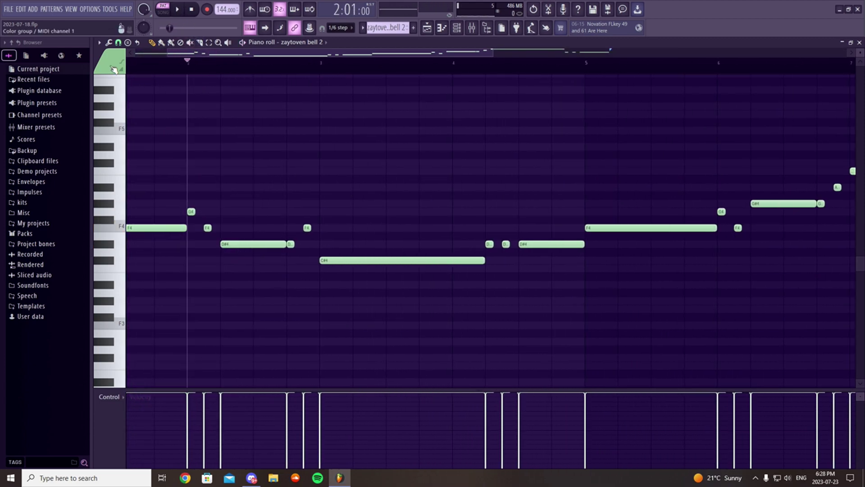
# Play the zaytoven bell 2 pattern from bar 2 in the piano roll and stop it near the end.
pyautogui.click(118, 43)
pyautogui.click(130, 149)
pyautogui.scroll(3, 187, 63)
pyautogui.click(145, 67)
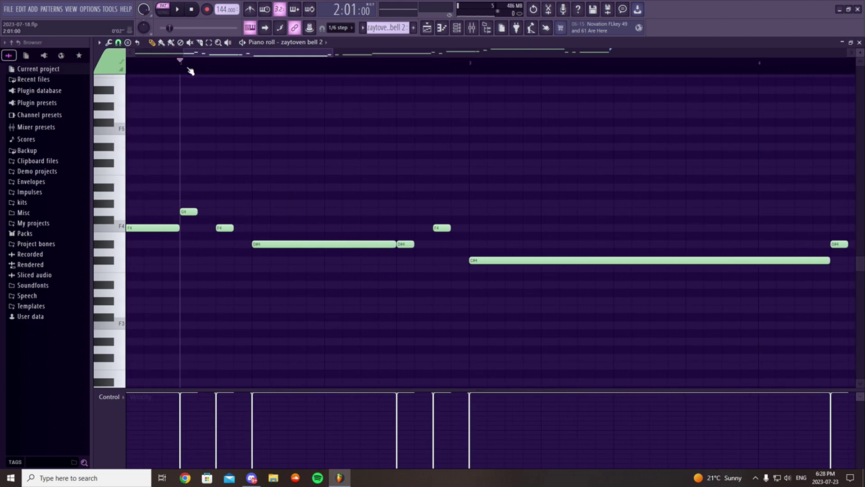
pyautogui.press('space')
pyautogui.scroll(-5, 229, 68)
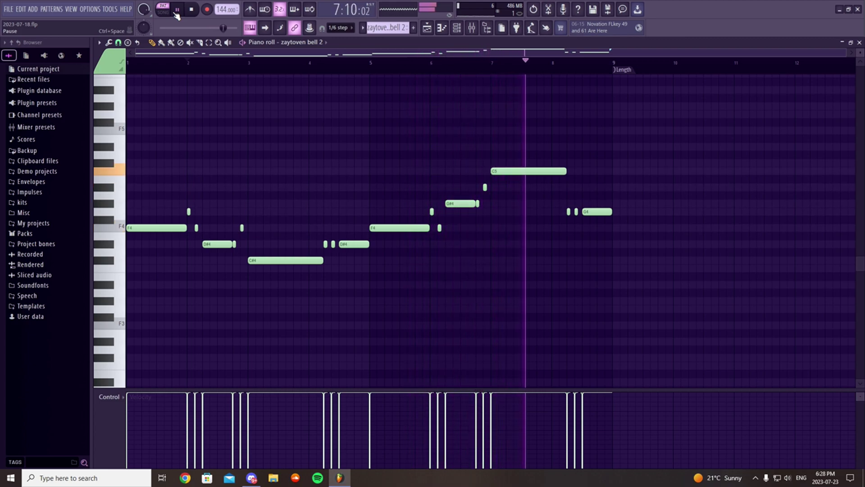
pyautogui.hotkey('ctrl', 'space')
# Return the playhead to the start, examine the zaytoven bell 2 notes up close, and close the piano roll.
pyautogui.moveTo(578, 72); pyautogui.dragTo(188, 158)
pyautogui.scroll(3, 558, 77)
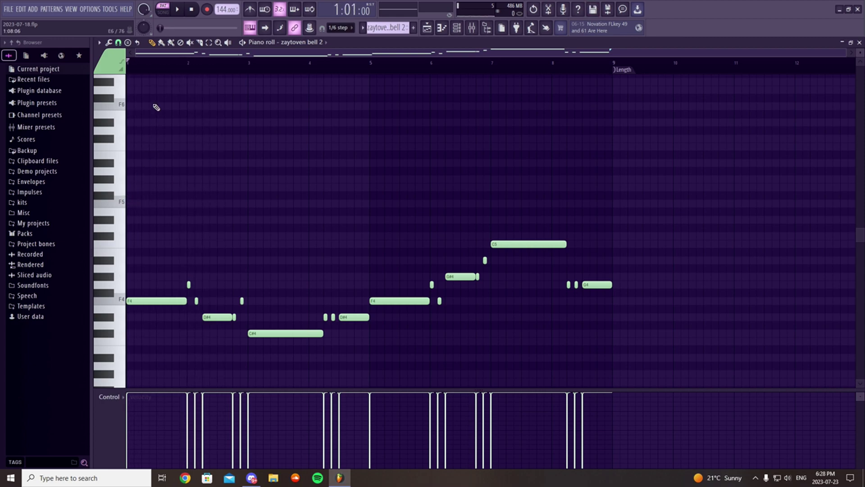
pyautogui.scroll(4, 140, 73)
pyautogui.moveTo(191, 68); pyautogui.dragTo(173, 93)
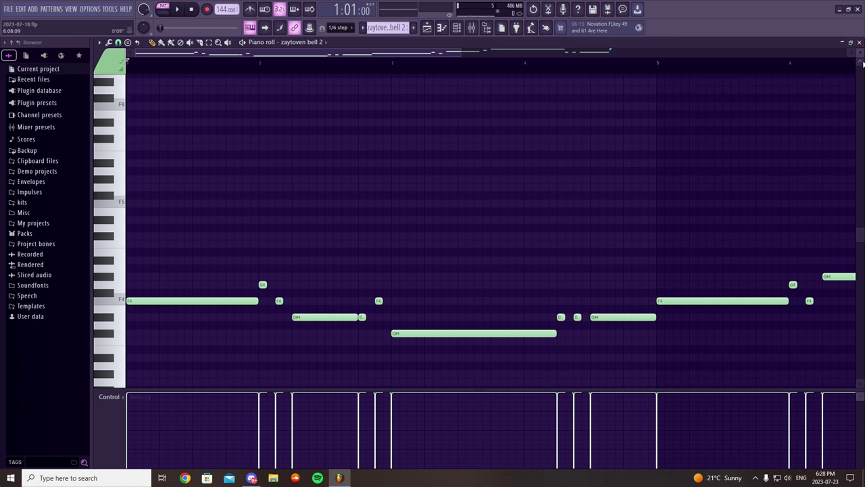
pyautogui.click(859, 43)
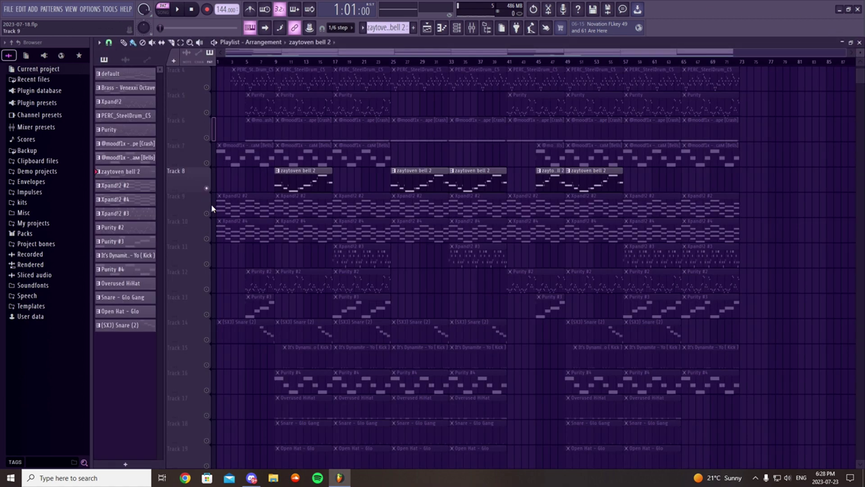
# Mute track 8 and unmute only track 9 in its place, leaving track 10 muted.
pyautogui.click(207, 189)
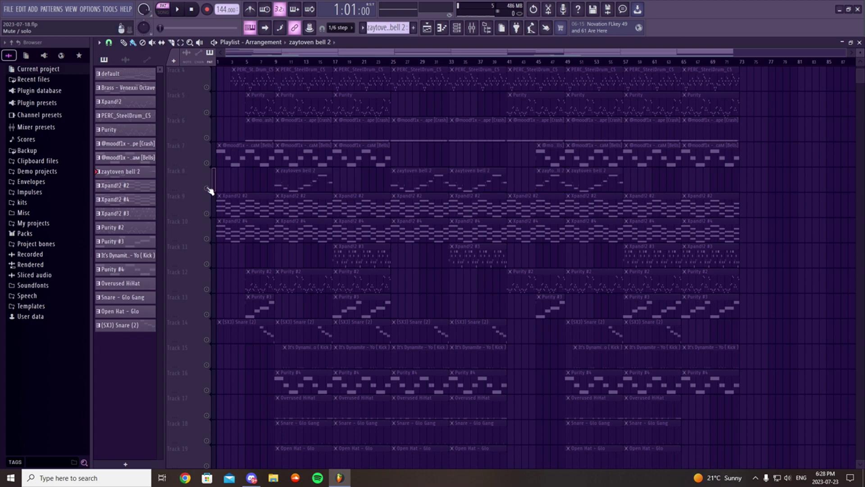
pyautogui.click(206, 213)
pyautogui.click(206, 238)
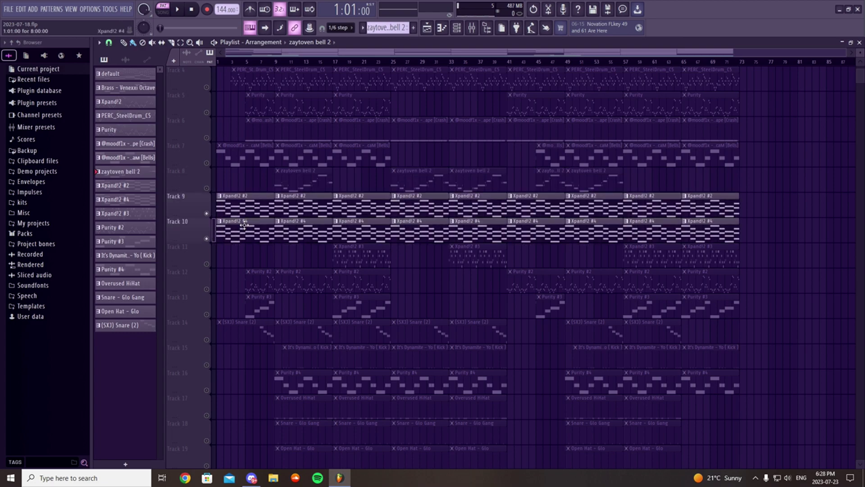
pyautogui.click(206, 238)
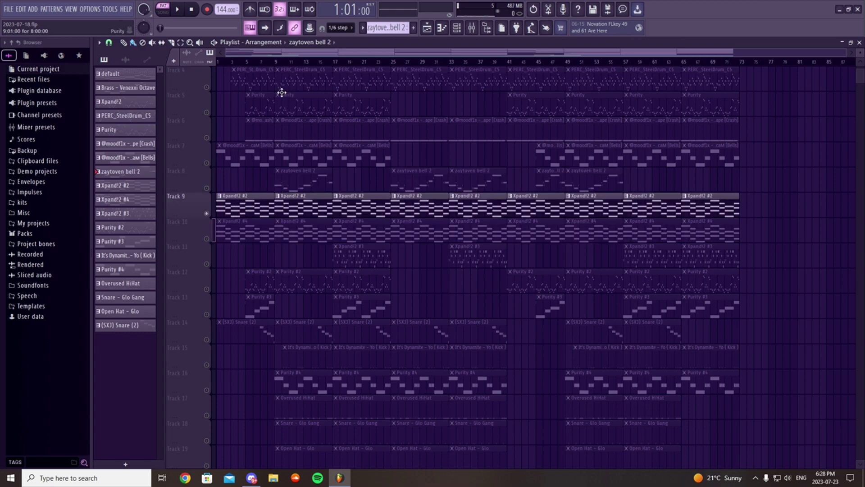
# Open track 9's Xpand!2 #2 pattern in the piano roll, play its chords, and close it.
pyautogui.doubleClick(241, 200)
pyautogui.scroll(-4, 192, 71)
pyautogui.press('space')
pyautogui.scroll(-1, 216, 138)
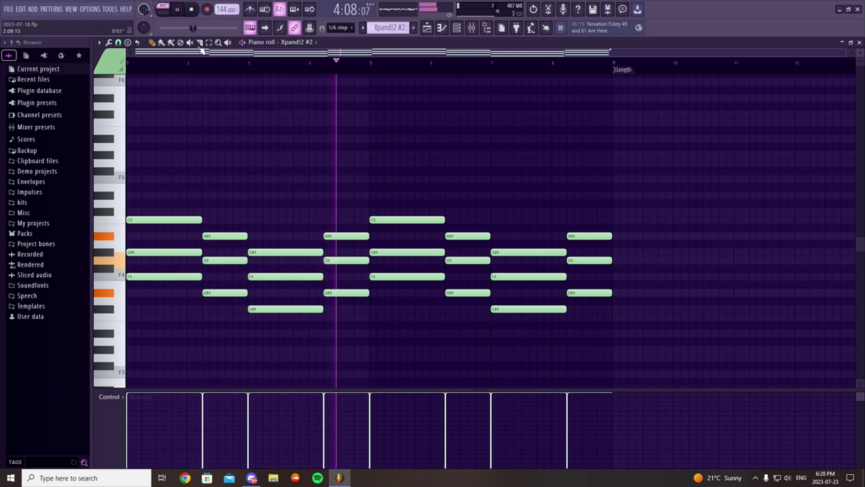
pyautogui.press('space')
pyautogui.click(859, 42)
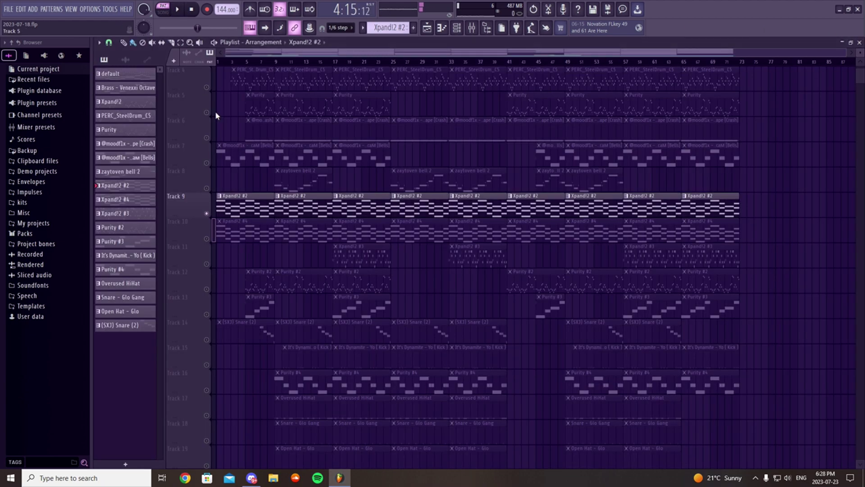
# Isolate track 10, open its Xpand!2 #4 pattern in the piano roll, play it from bar 2, and close it.
pyautogui.scroll(-3, 233, 158)
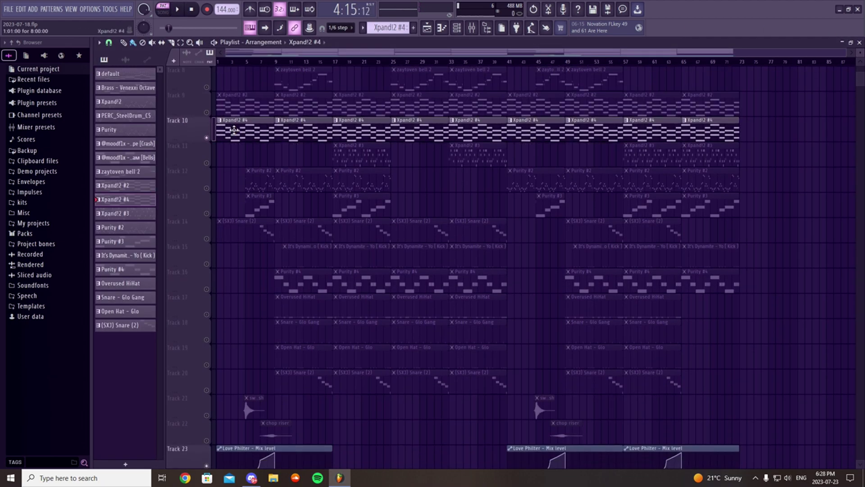
pyautogui.doubleClick(234, 130)
pyautogui.click(188, 70)
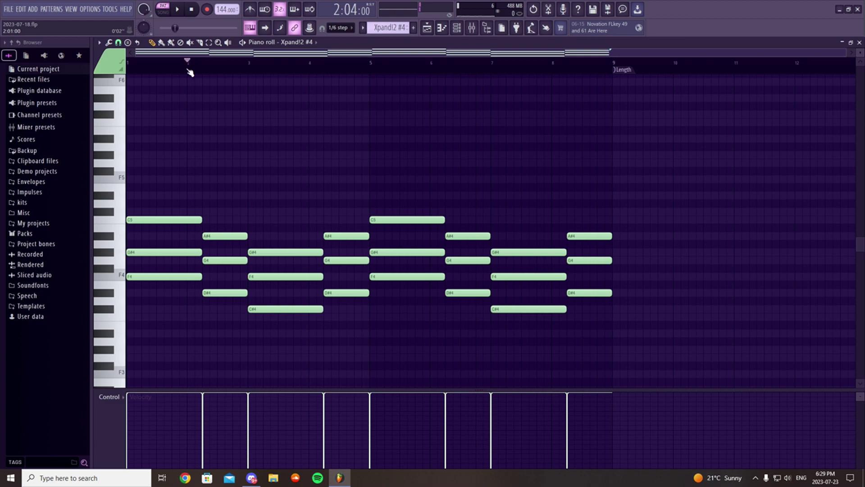
pyautogui.click(177, 10)
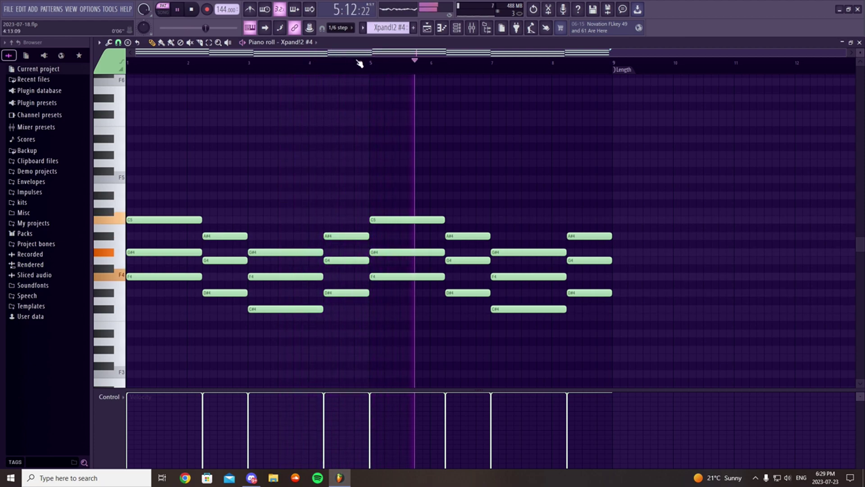
pyautogui.click(177, 9)
pyautogui.click(251, 61)
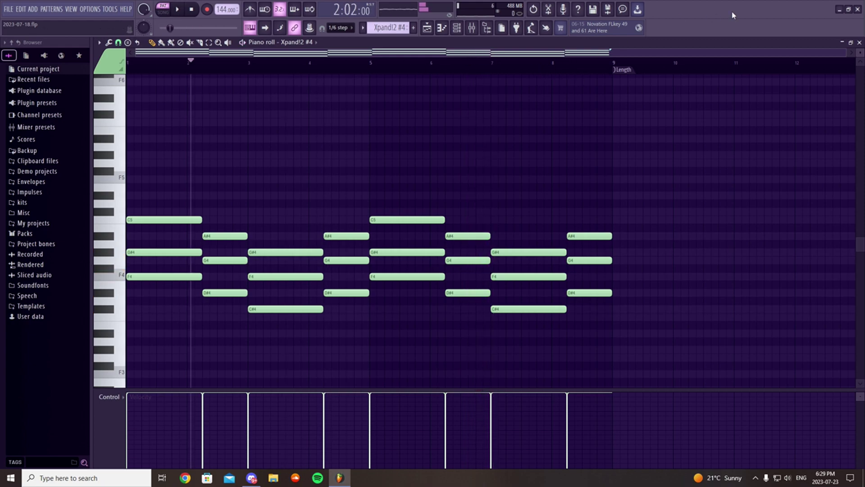
pyautogui.click(858, 41)
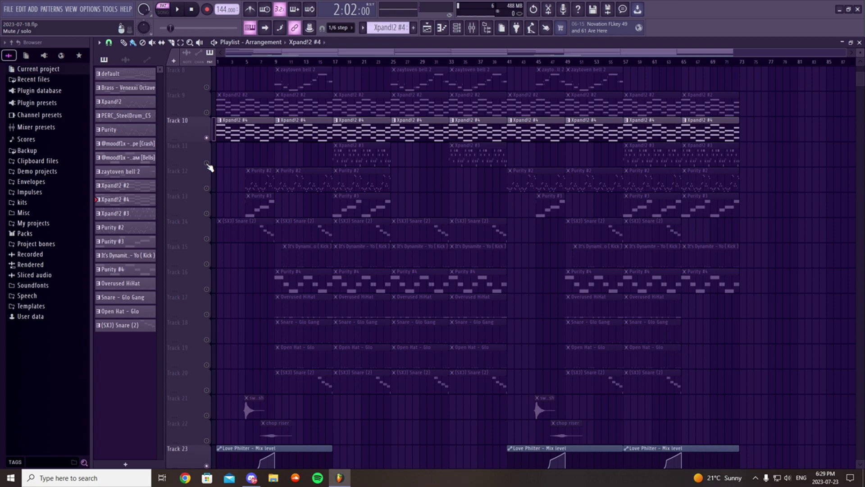
# Unmute track 11 in place of track 10, open its Xpand!2 #3 pattern in the piano roll, and play it.
pyautogui.click(208, 162)
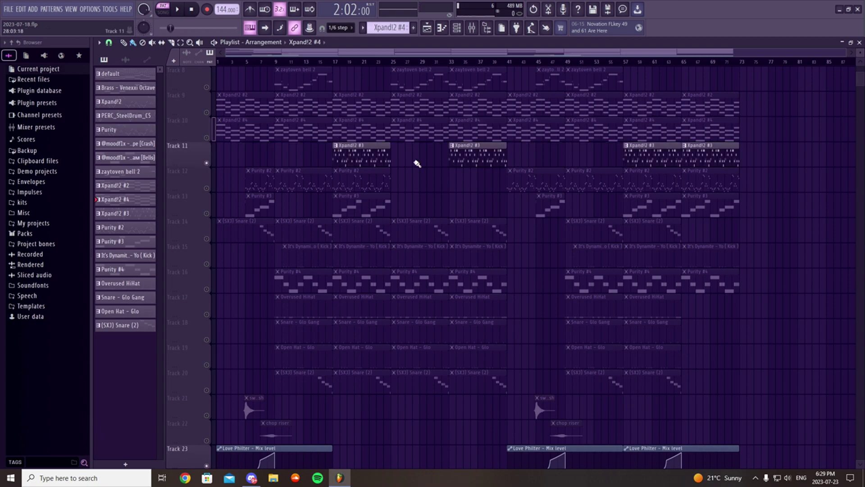
pyautogui.press('F7')
pyautogui.scroll(2, 164, 76)
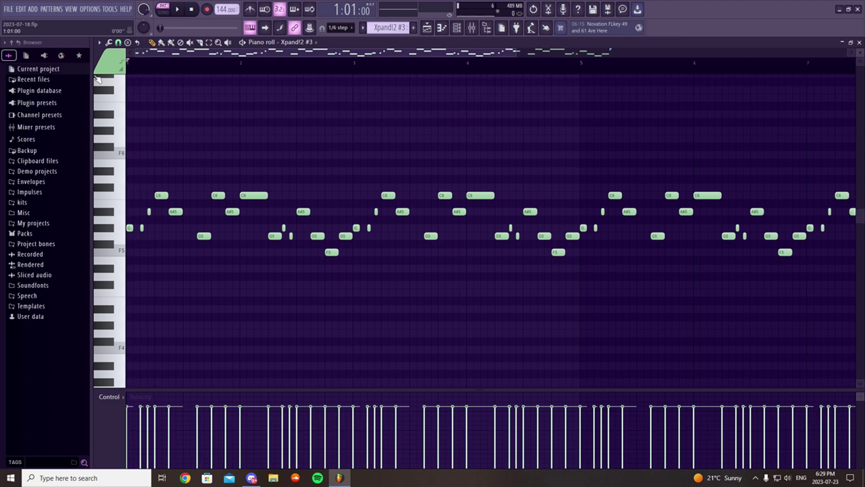
pyautogui.click(178, 10)
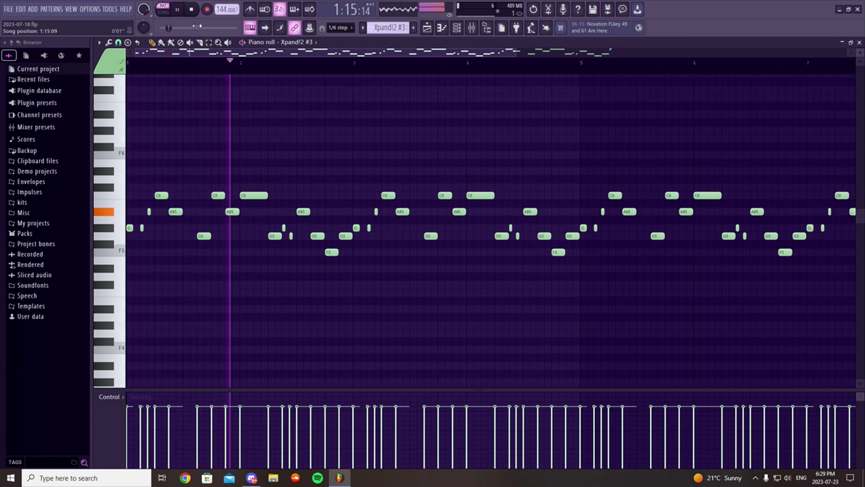
pyautogui.scroll(-2, 243, 65)
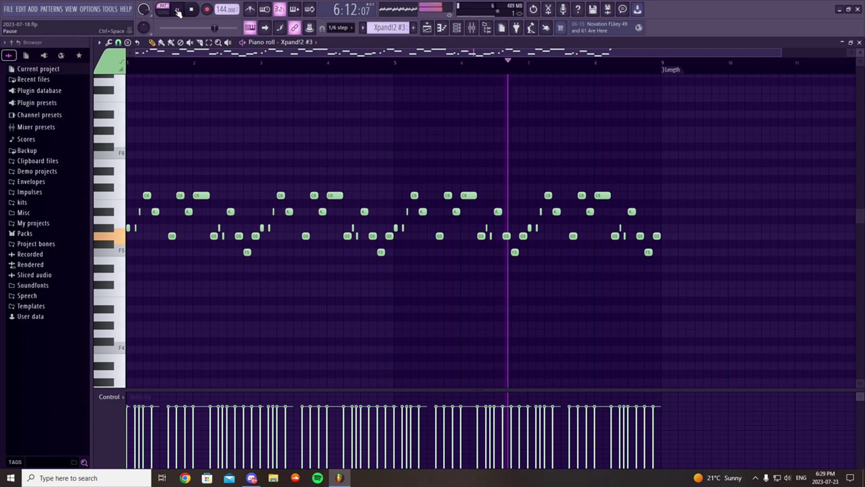
# Stop playback of Xpand!2 #3, examine its opening bars up close from the start, and close the piano roll.
pyautogui.press('space')
pyautogui.click(211, 69)
pyautogui.moveTo(220, 76); pyautogui.dragTo(263, 71)
pyautogui.moveTo(131, 73); pyautogui.dragTo(170, 63)
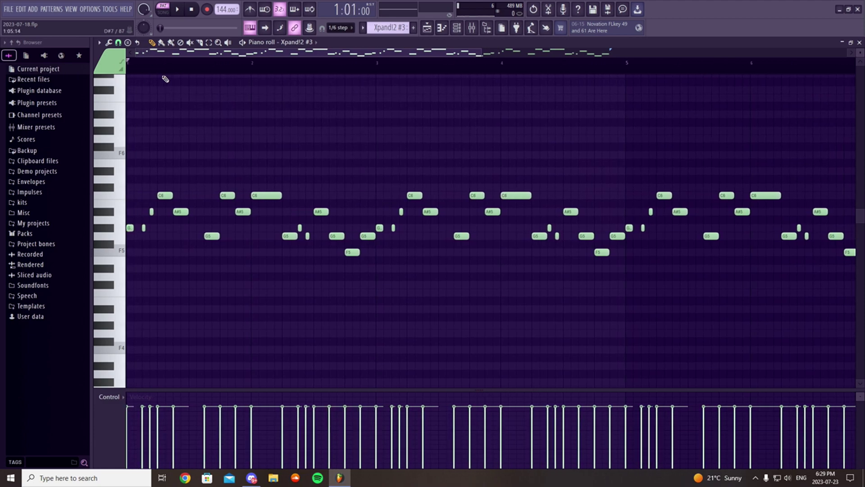
pyautogui.scroll(3, 177, 55)
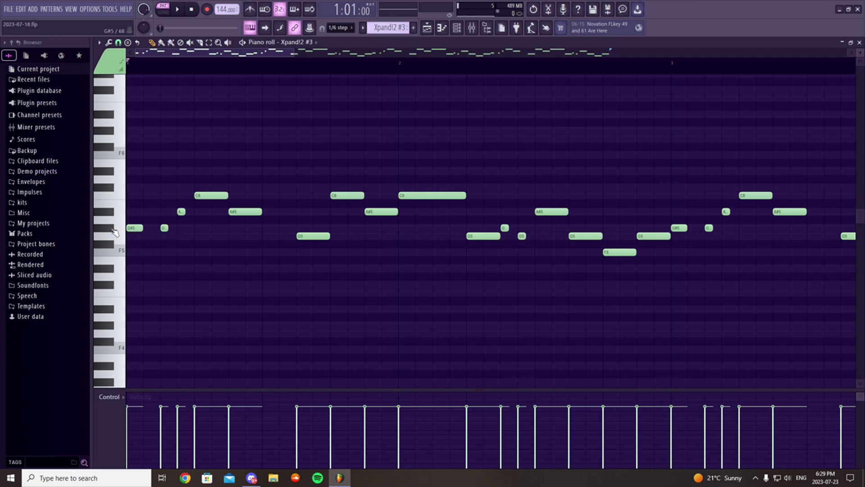
pyautogui.click(859, 42)
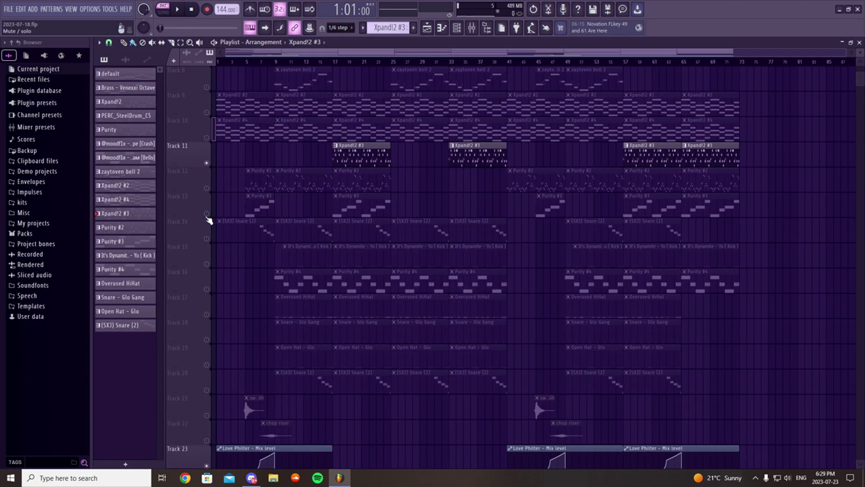
# Open the Purity #3 pattern from track 13 in the piano roll, play it from the start, and close it.
pyautogui.doubleClick(352, 201)
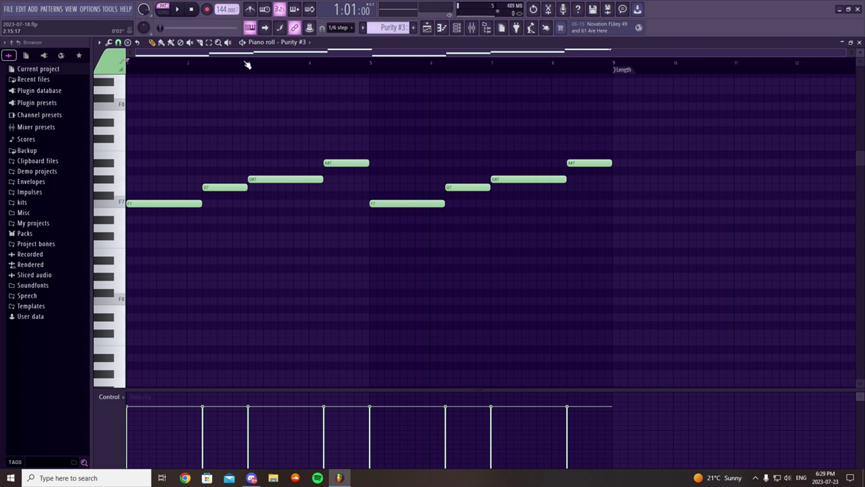
pyautogui.click(178, 10)
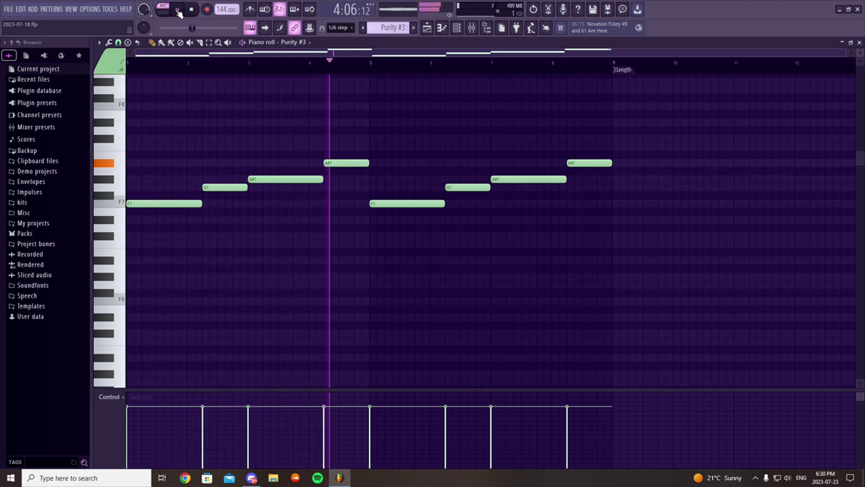
pyautogui.click(178, 10)
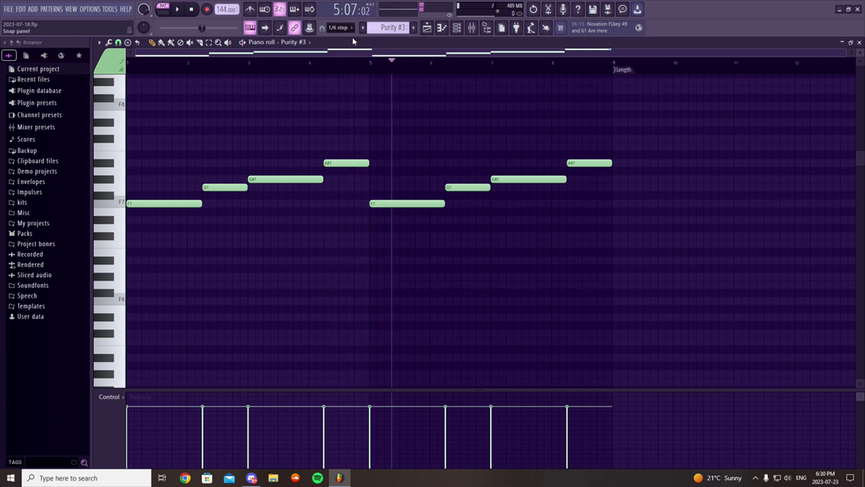
pyautogui.click(859, 42)
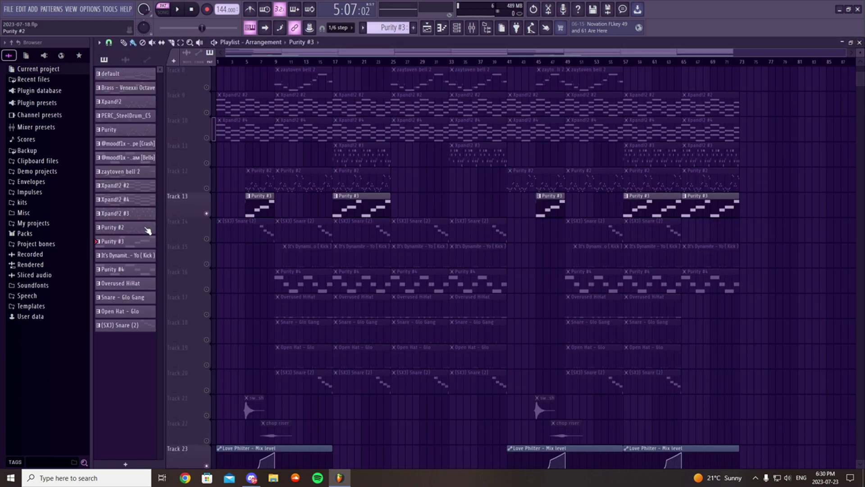
# Unmute tracks 1 to 13, play the arrangement in song mode from bar 9, and pause it.
pyautogui.scroll(-1, 344, 228)
pyautogui.scroll(7, 264, 228)
pyautogui.moveTo(207, 365)
pyautogui.mouseDown()
pyautogui.moveTo(207, 156)
pyautogui.moveTo(289, 53)
pyautogui.mouseUp()
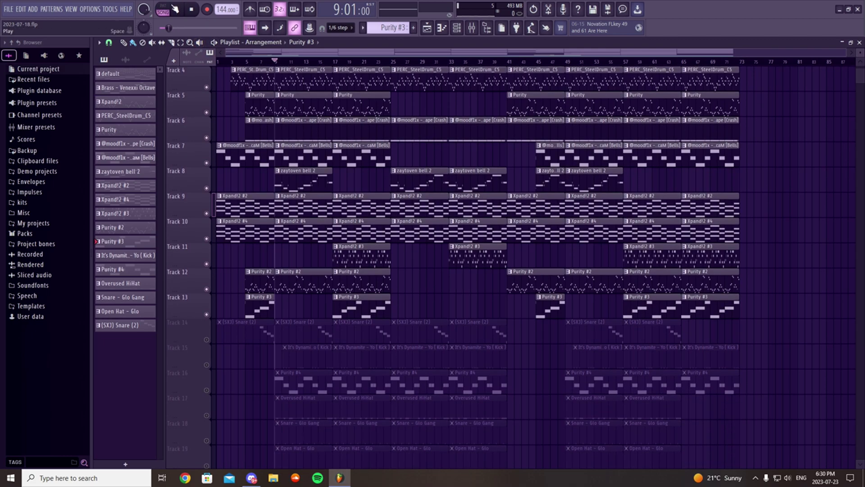
pyautogui.press('space')
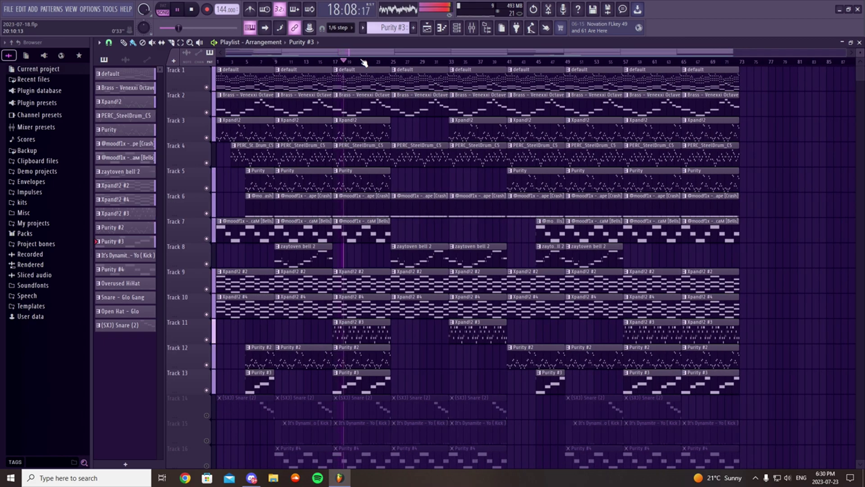
pyautogui.scroll(-2, 357, 154)
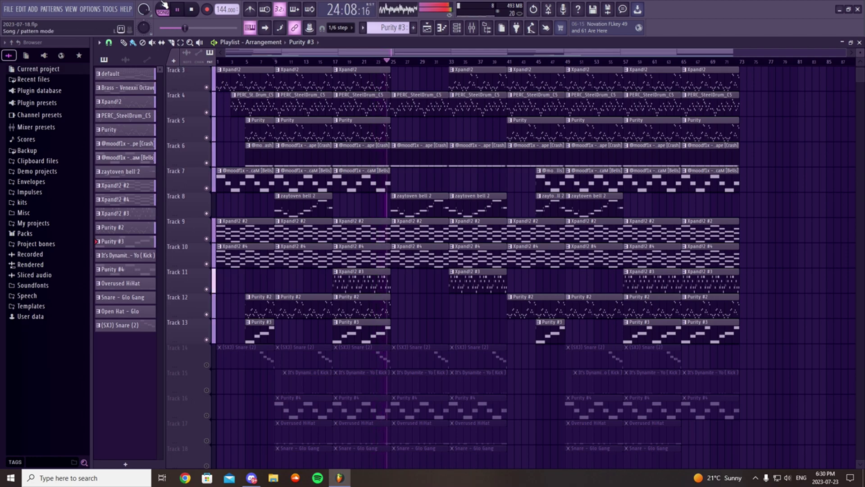
pyautogui.scroll(2, 237, 85)
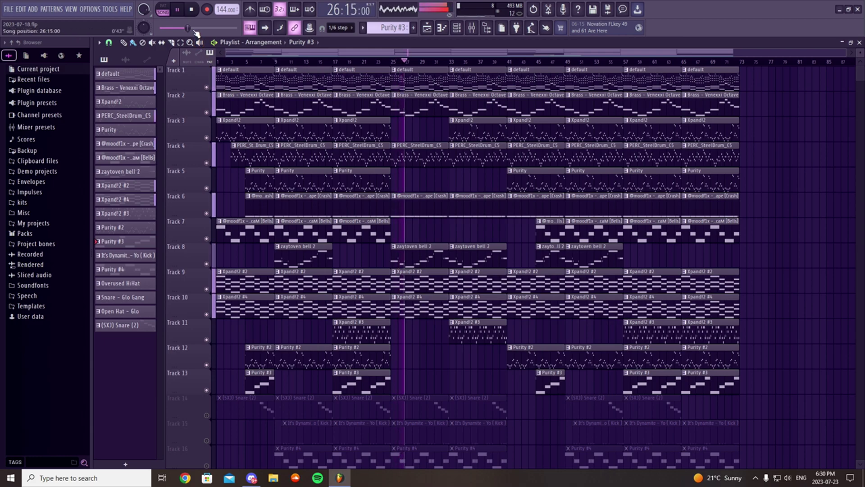
pyautogui.press('space')
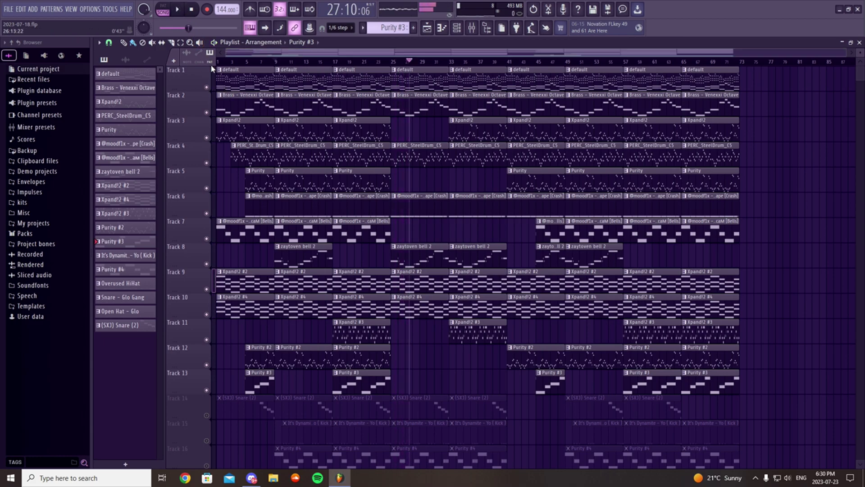
# Isolate track 16, switch playback to track 18 only, and open its Snare - Glo Gang pattern in the piano roll.
pyautogui.scroll(-5, 293, 196)
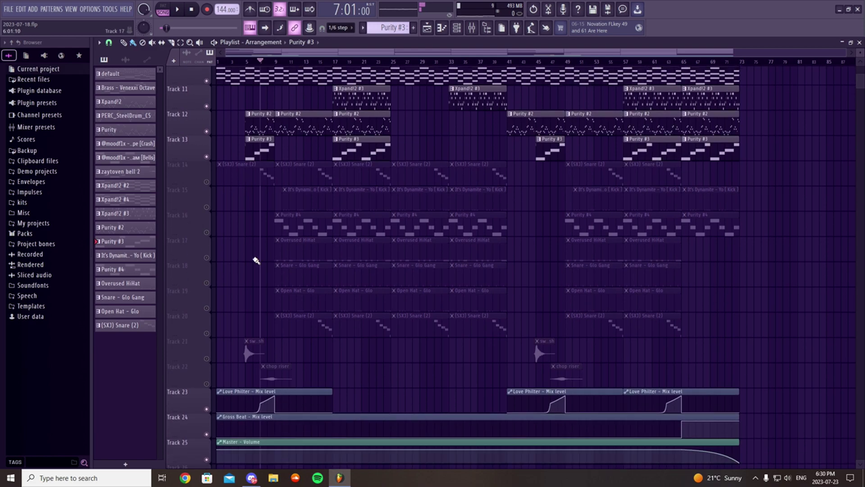
pyautogui.rightClick(206, 163)
pyautogui.click(207, 440)
pyautogui.rightClick(206, 213)
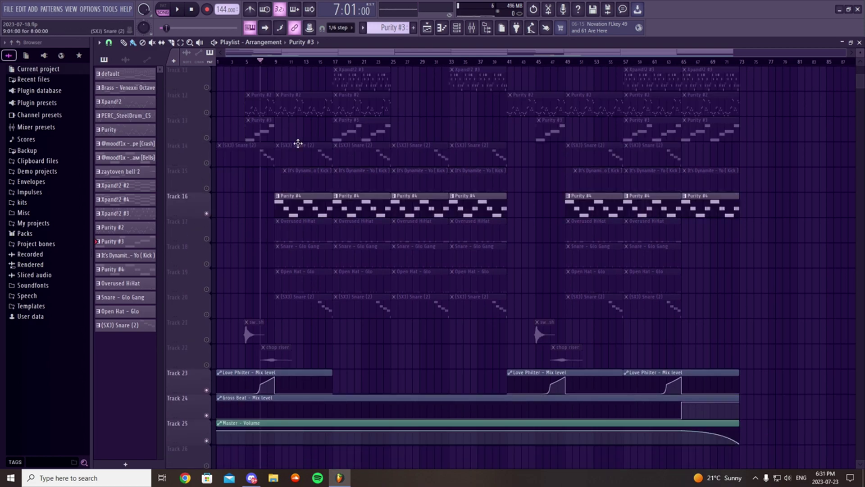
pyautogui.scroll(4, 284, 65)
pyautogui.rightClick(206, 264)
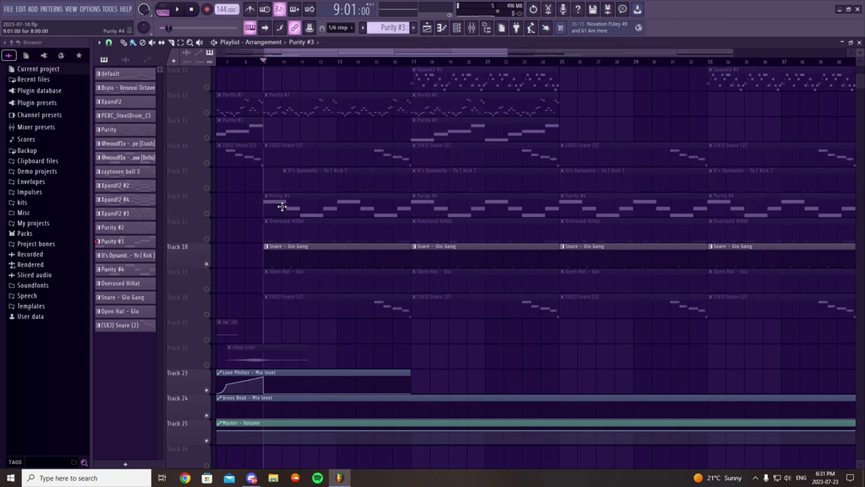
pyautogui.doubleClick(295, 264)
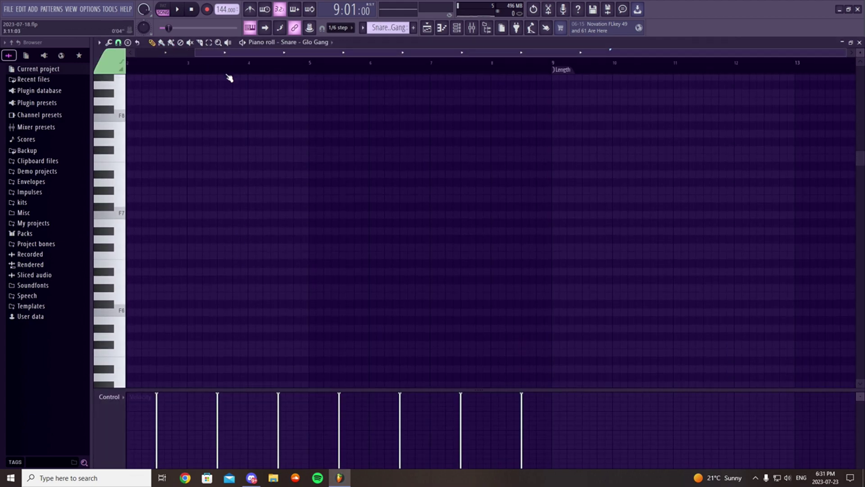
# Play the Snare - Glo Gang pattern in pattern mode, stop it, point out the bar 3 snare, and close the piano roll.
pyautogui.click(179, 10)
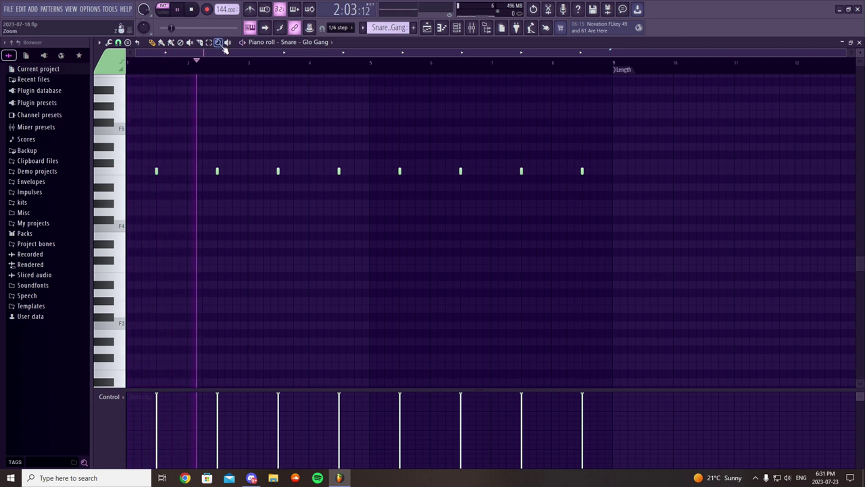
pyautogui.click(180, 9)
pyautogui.moveTo(284, 63); pyautogui.dragTo(286, 150)
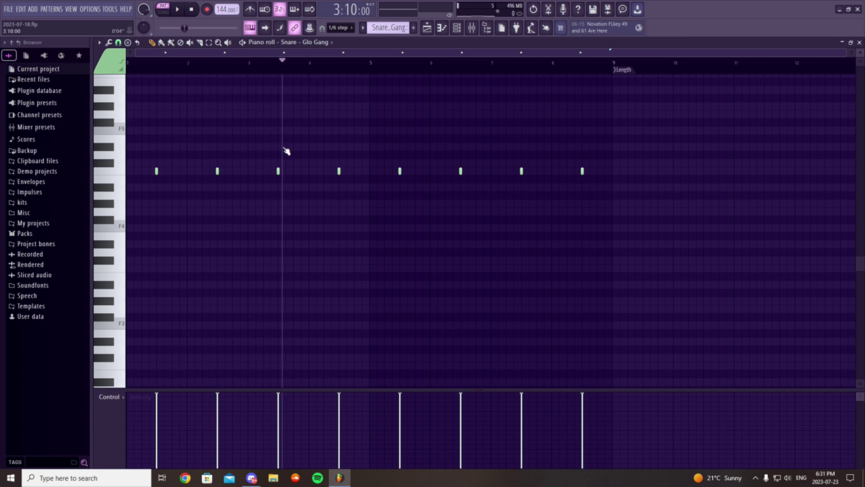
pyautogui.click(859, 42)
# Browse the Snares folder of the f1lthy kit, preview the Nudy Snare sample, and collapse the kit folder.
pyautogui.click(22, 203)
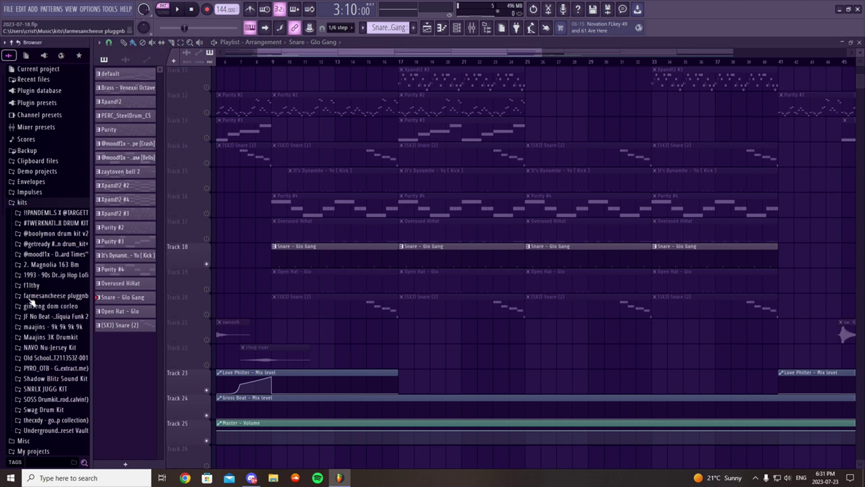
pyautogui.click(40, 400)
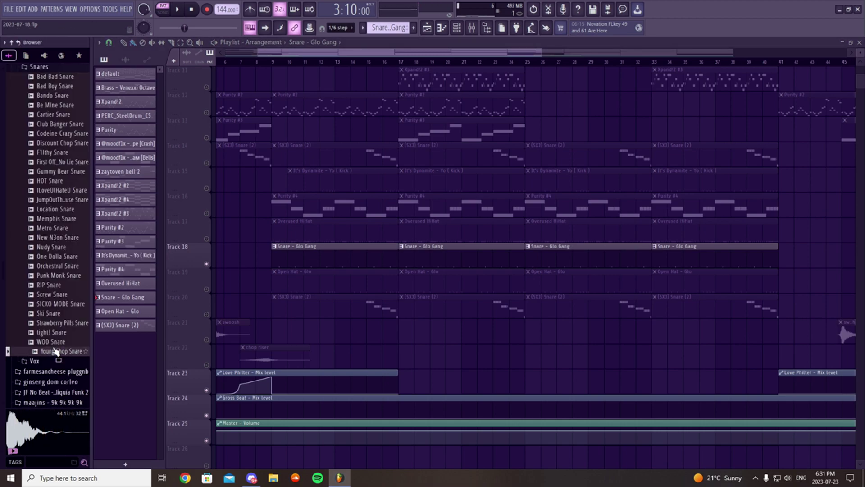
pyautogui.scroll(2, 50, 336)
pyautogui.click(60, 306)
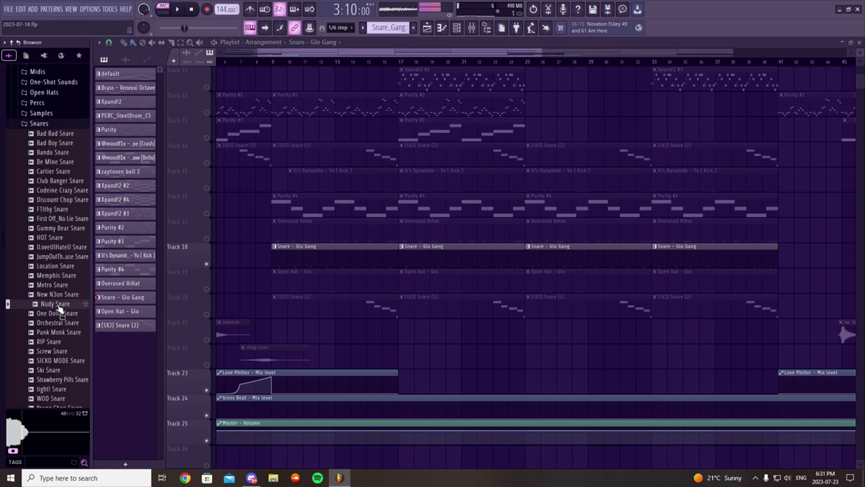
pyautogui.scroll(4, 56, 280)
pyautogui.click(45, 180)
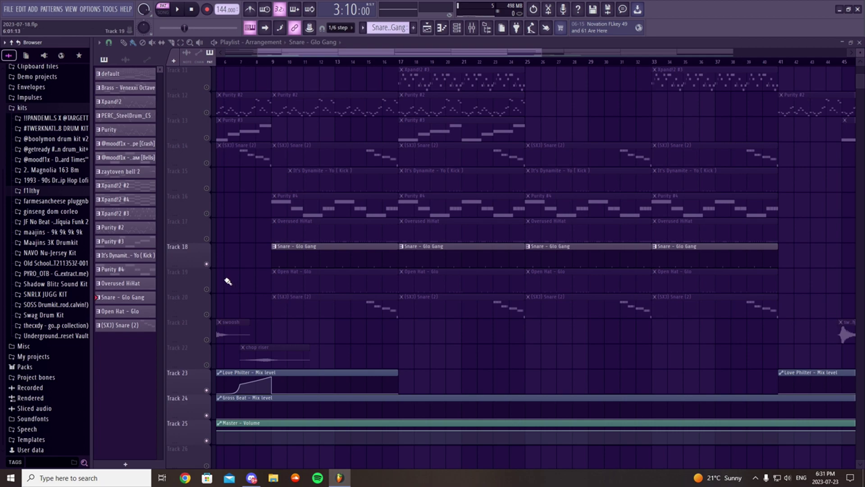
# Switch playback from track 18 to track 16 only, set the song position to bar 9, and open the Purity #4 pattern in the piano roll.
pyautogui.rightClick(206, 263)
pyautogui.scroll(5, 277, 58)
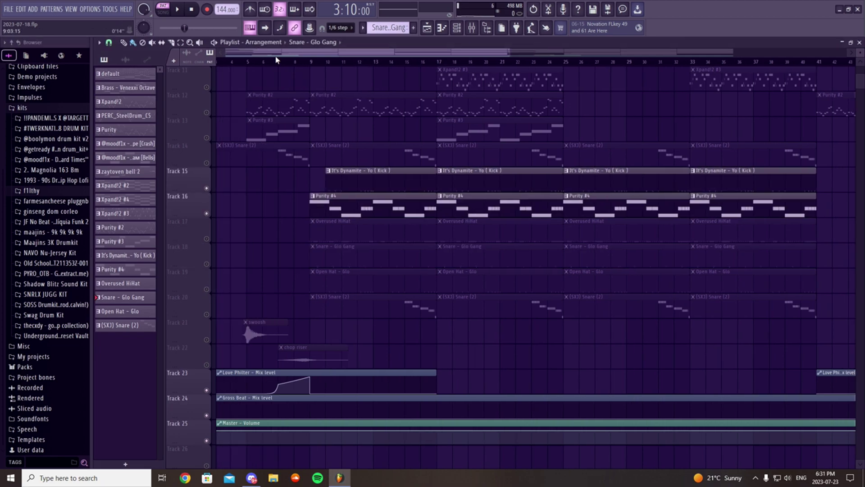
pyautogui.click(370, 63)
pyautogui.click(207, 188)
pyautogui.doubleClick(411, 199)
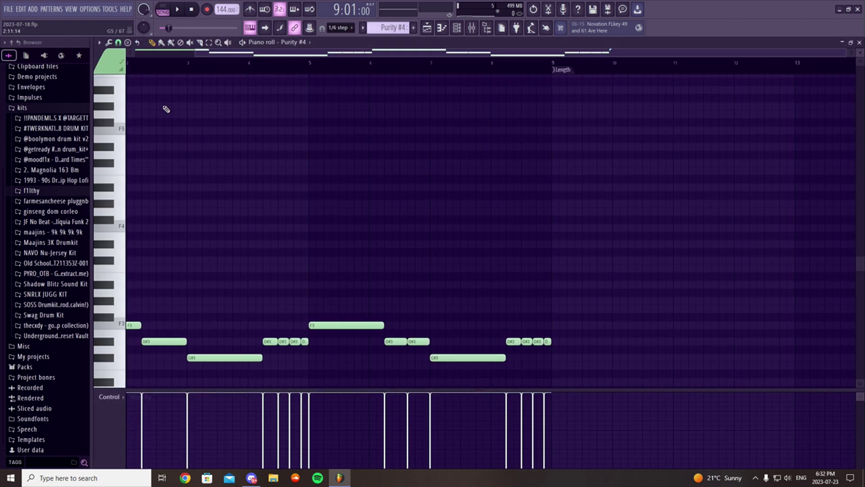
# Play the Purity #4 pattern from the start in pattern mode, pause it, and close the piano roll.
pyautogui.scroll(3, 171, 72)
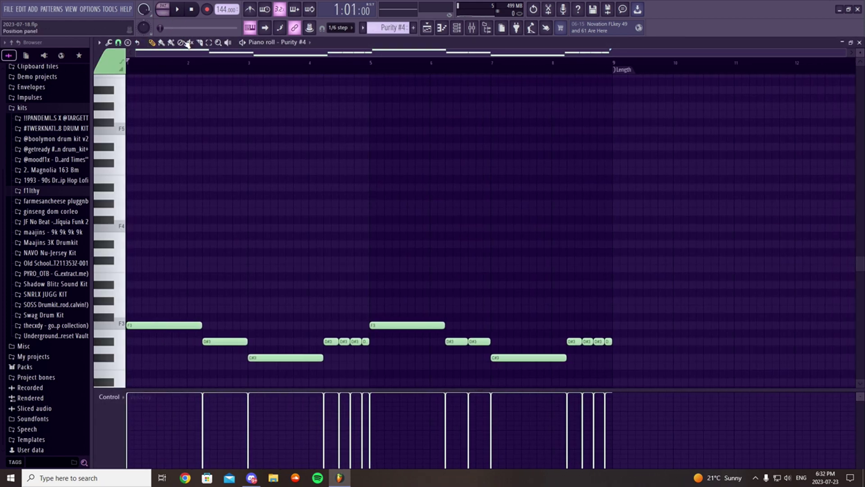
pyautogui.scroll(-3, 172, 180)
pyautogui.moveTo(190, 67); pyautogui.dragTo(109, 99)
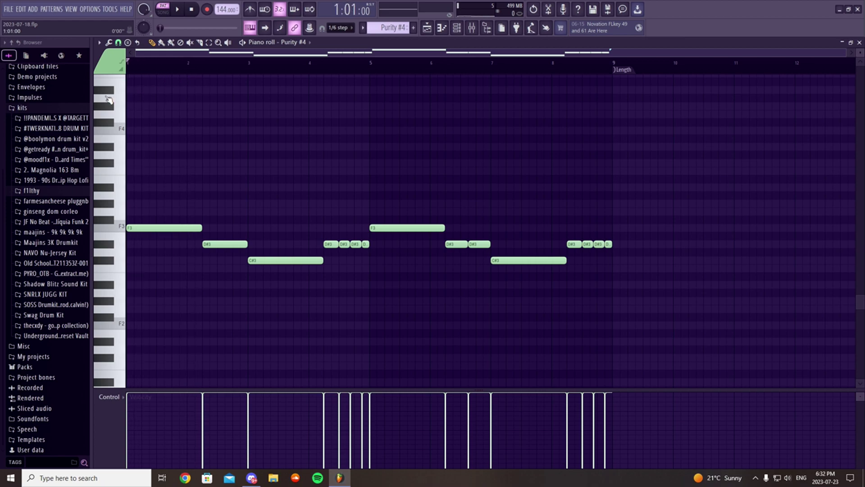
pyautogui.click(179, 9)
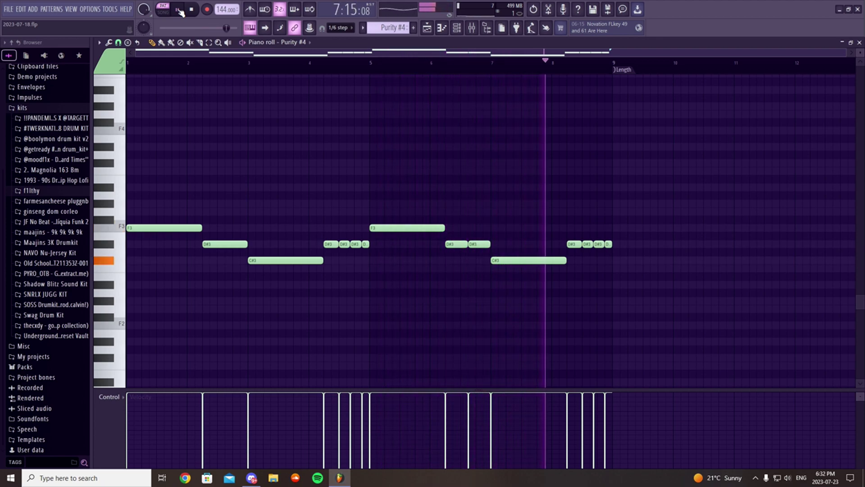
pyautogui.click(180, 11)
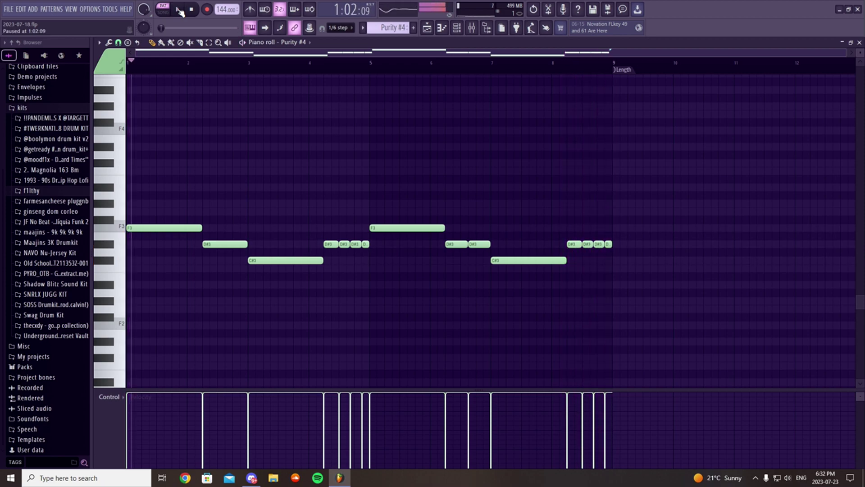
pyautogui.click(859, 41)
# Unmute track 15 and play it together with track 16 in song mode from bar 17.
pyautogui.click(207, 189)
pyautogui.click(525, 62)
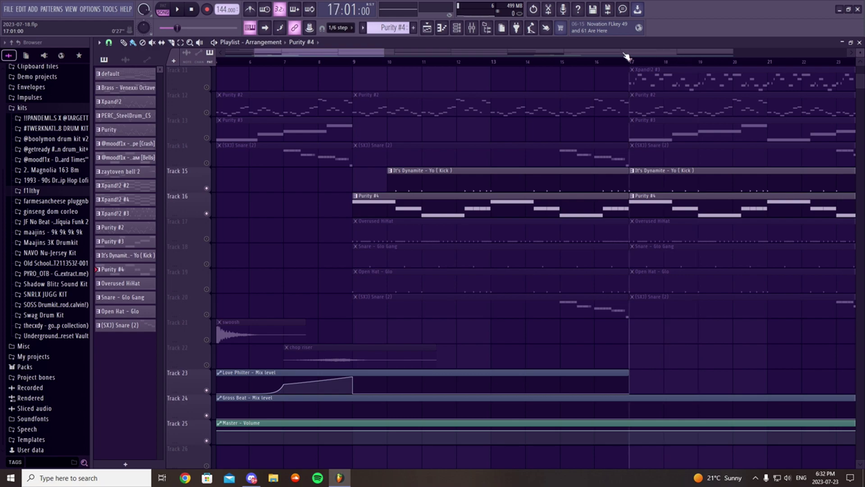
pyautogui.press('space')
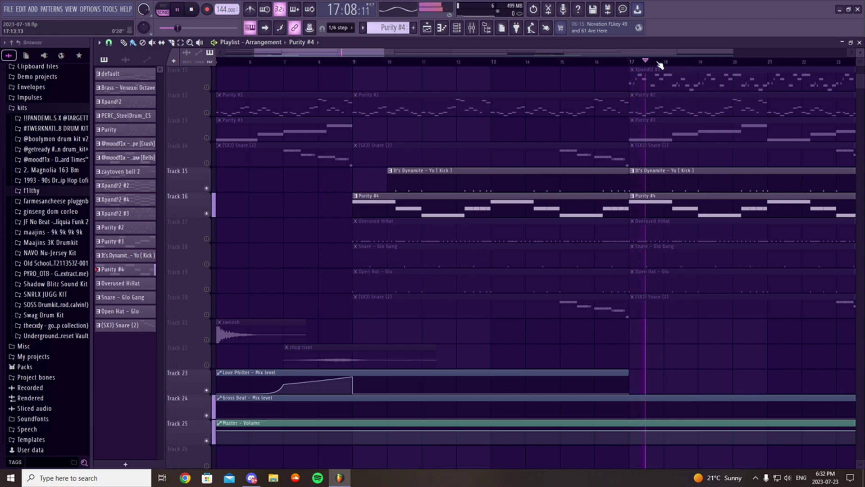
pyautogui.scroll(-3, 657, 64)
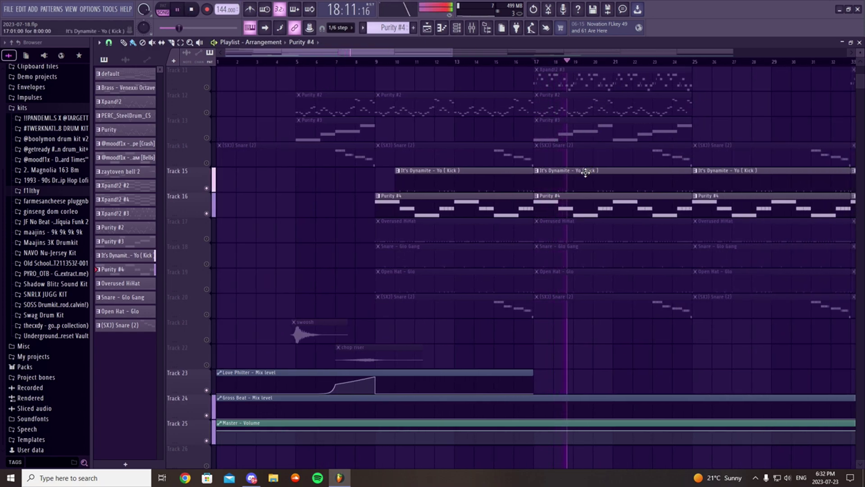
# Examine the It's Dynamite - Yo (Kick) pattern in the piano roll during playback, close it, and pause the song.
pyautogui.doubleClick(574, 183)
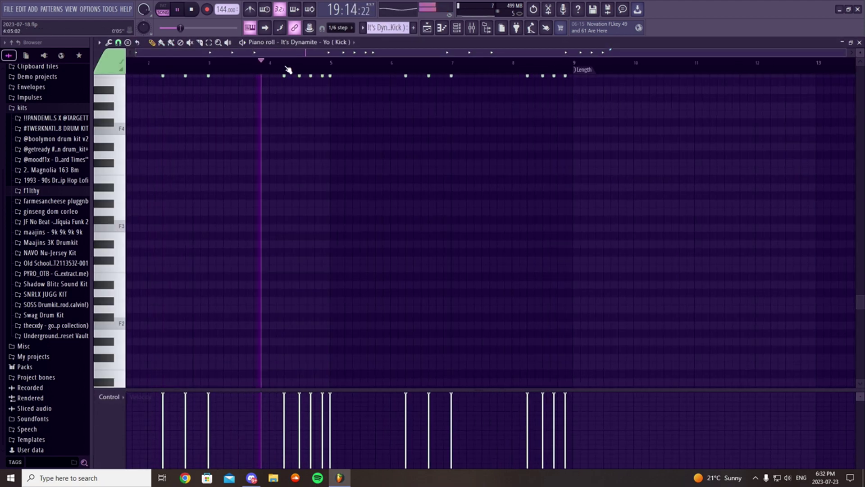
pyautogui.scroll(4, 344, 217)
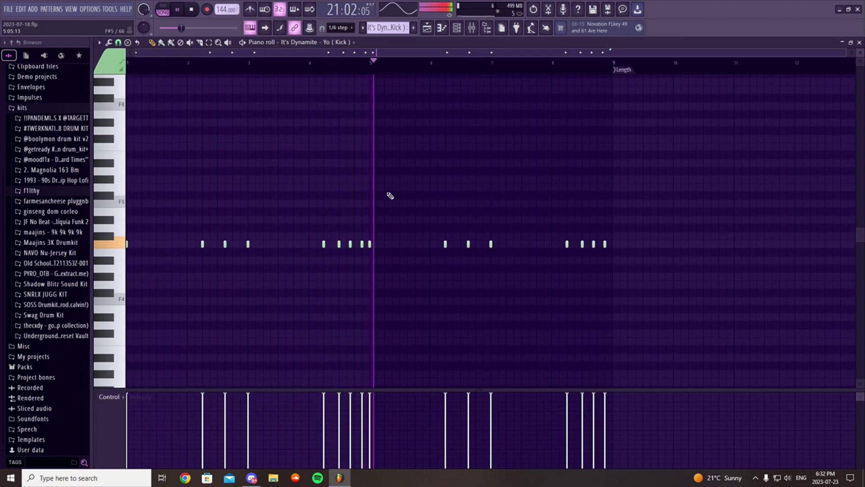
pyautogui.scroll(-4, 452, 158)
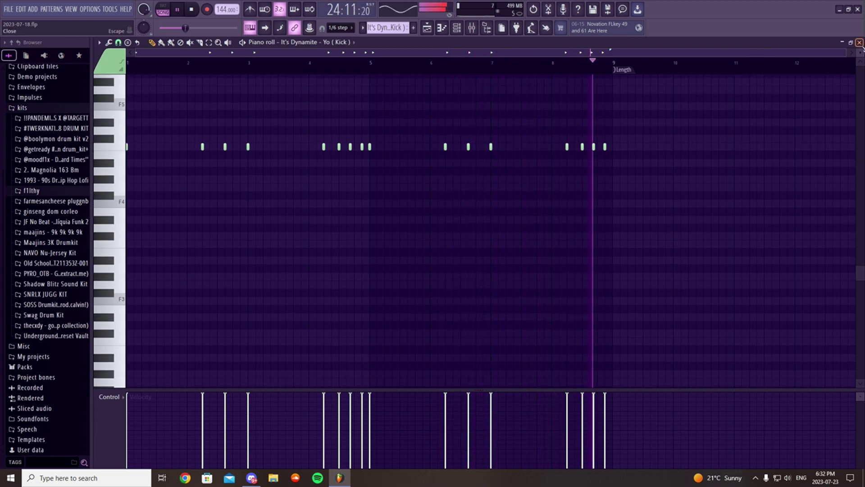
pyautogui.click(859, 42)
pyautogui.press('space')
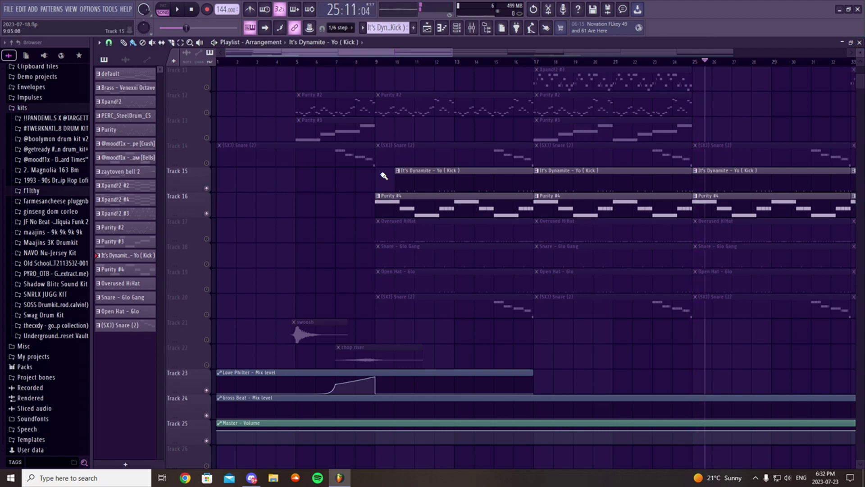
# Mute tracks 15 and 16, unmute track 17, and open its Overused HiHat pattern in the piano roll.
pyautogui.click(207, 213)
pyautogui.click(207, 188)
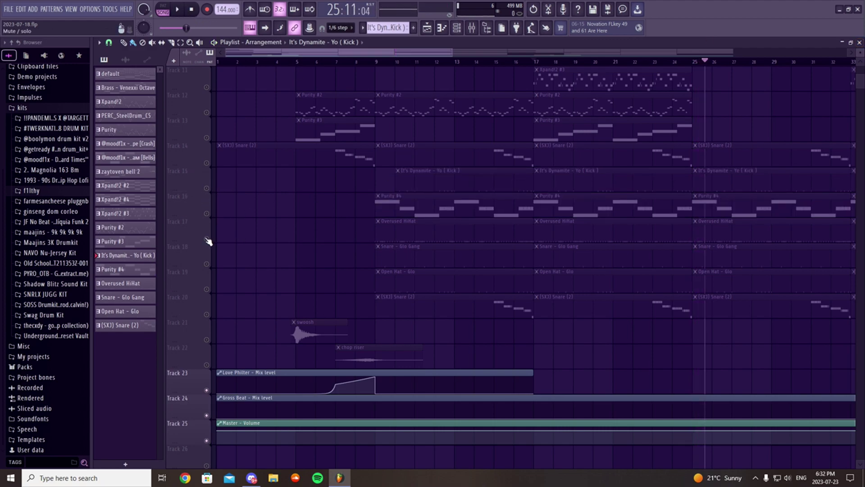
pyautogui.click(206, 239)
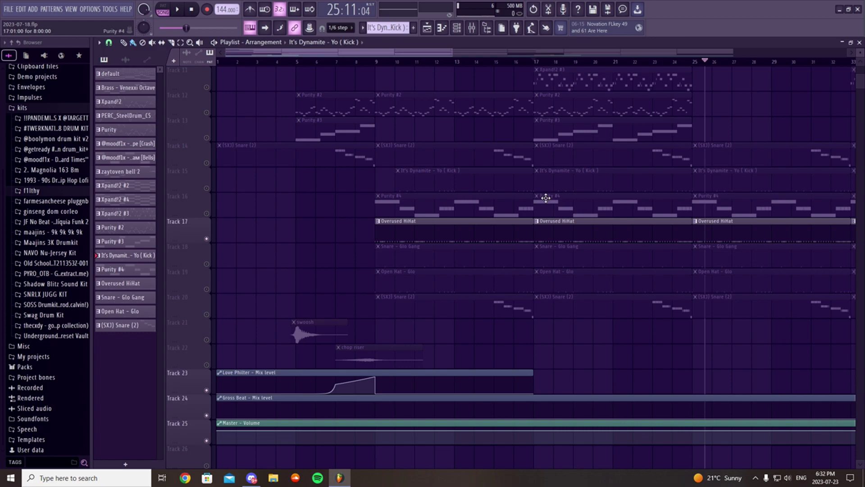
pyautogui.doubleClick(547, 224)
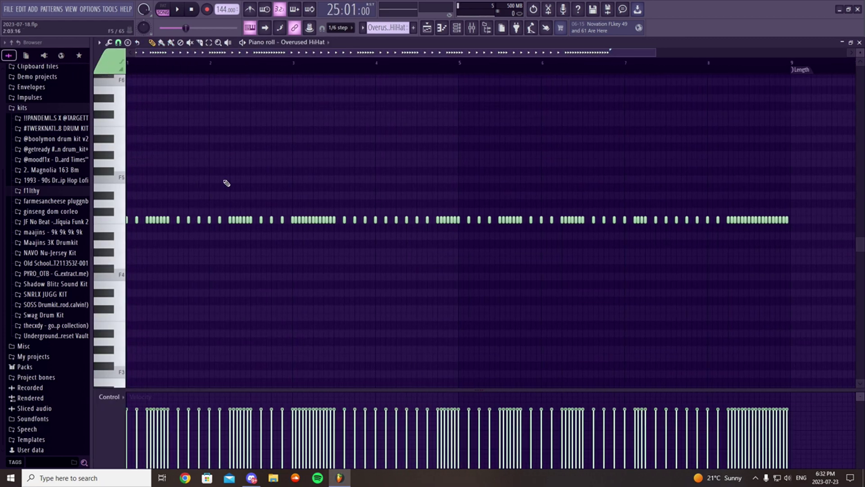
pyautogui.press('F5')
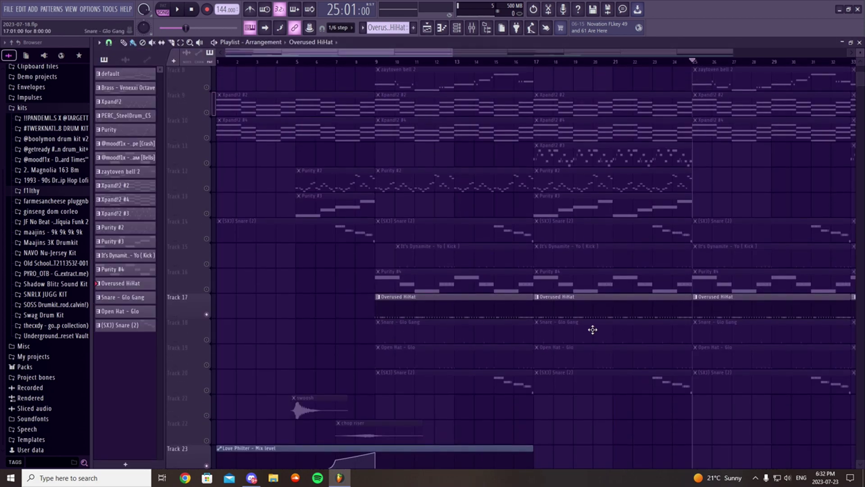
pyautogui.doubleClick(430, 305)
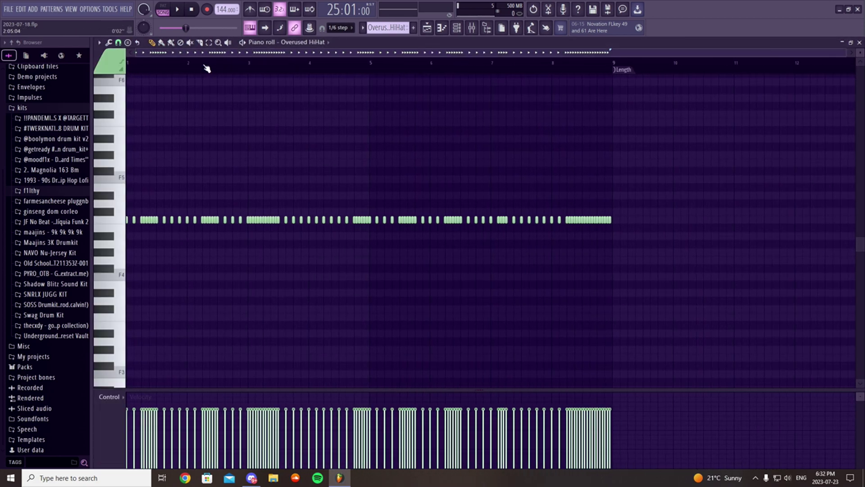
# Play the Overused HiHat pattern from the start in pattern mode and pause it once it has looped.
pyautogui.scroll(-4, 212, 118)
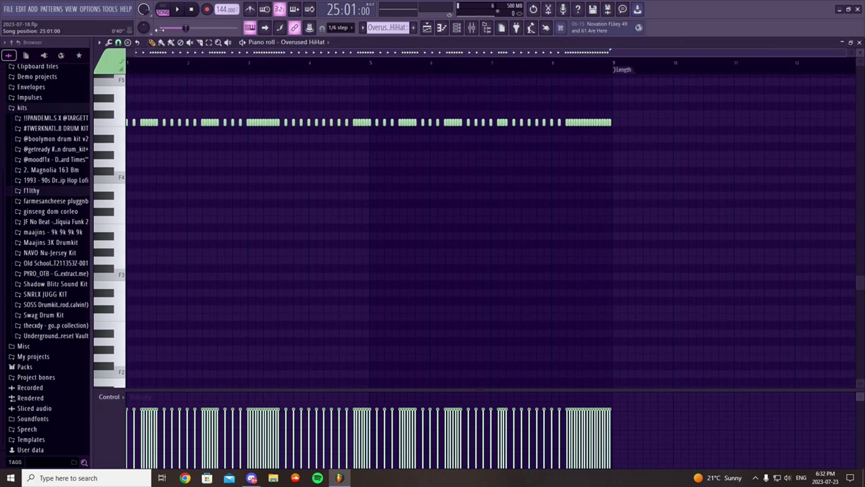
pyautogui.scroll(6, 177, 116)
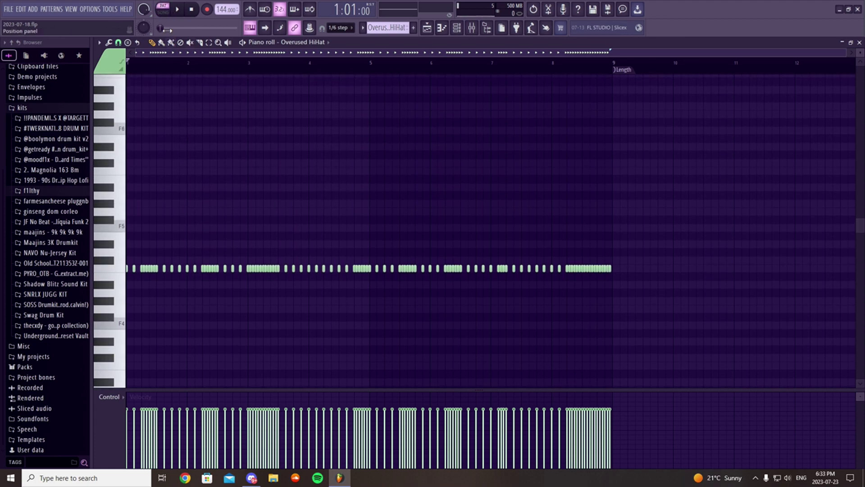
pyautogui.click(182, 10)
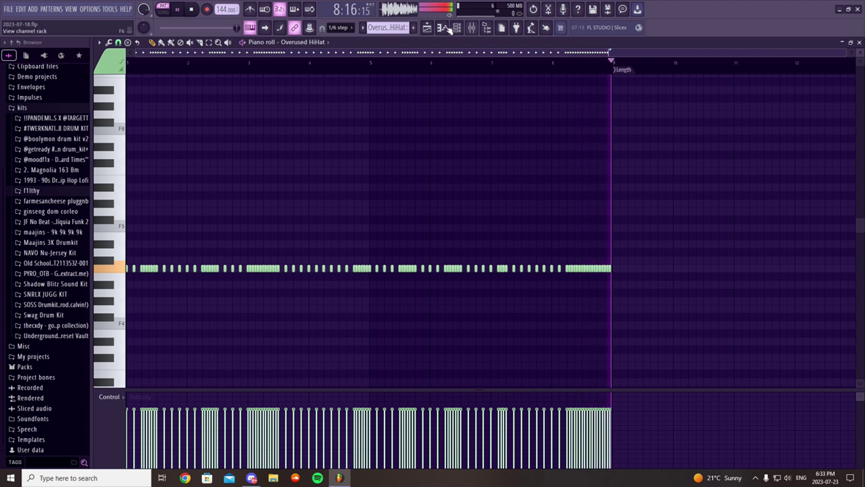
pyautogui.click(180, 12)
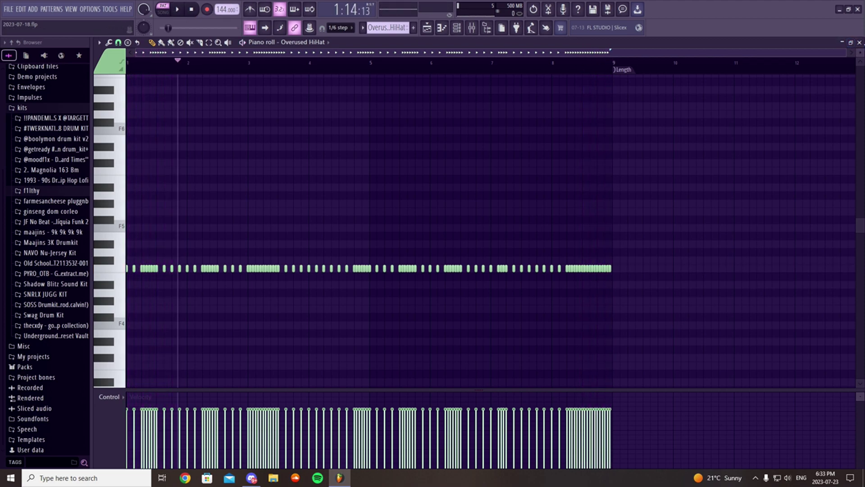
# Examine the hi-hat roll at the end of bar 8 up close and place the playhead inside it.
pyautogui.scroll(2, 600, 144)
pyautogui.scroll(2, 593, 98)
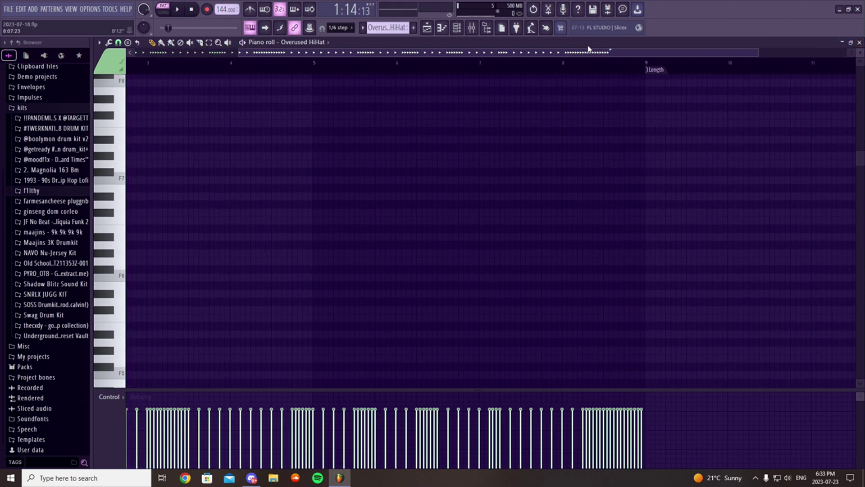
pyautogui.scroll(-5, 630, 108)
pyautogui.scroll(3, 617, 77)
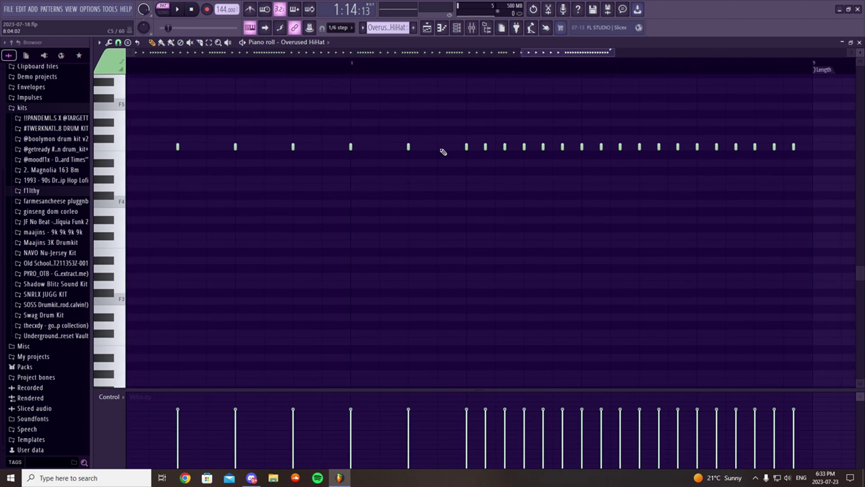
pyautogui.click(99, 42)
pyautogui.click(194, 154)
pyautogui.moveTo(457, 73); pyautogui.dragTo(525, 74)
# Set the piano roll's grid snap to 1/6 beat, step the playhead through the closing hi-hat roll, and return to the playlist.
pyautogui.click(118, 43)
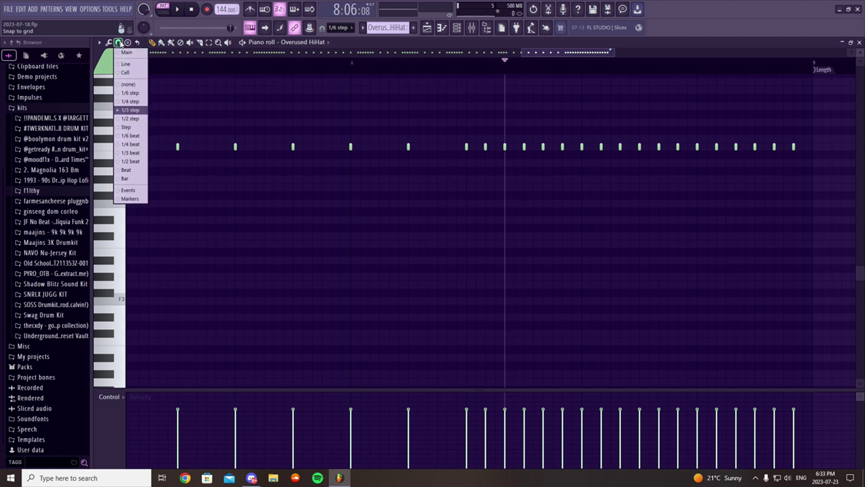
pyautogui.click(137, 137)
pyautogui.moveTo(472, 80)
pyautogui.mouseDown()
pyautogui.moveTo(445, 71)
pyautogui.moveTo(469, 87)
pyautogui.mouseUp()
pyautogui.click(469, 68)
pyautogui.click(624, 76)
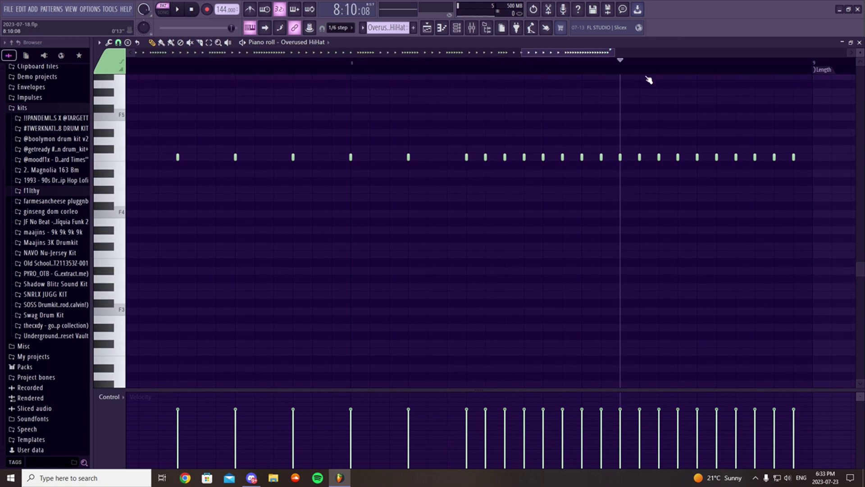
pyautogui.scroll(-4, 681, 73)
pyautogui.press('F5')
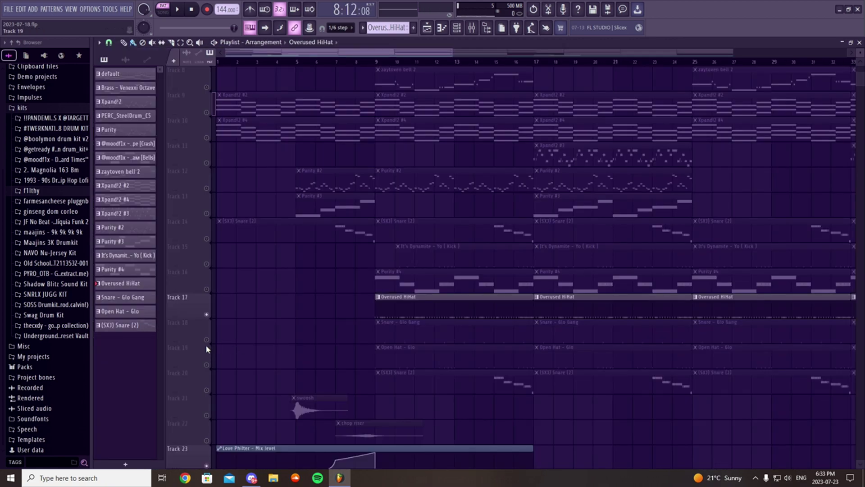
# Mute track 17, unmute track 19, and open its Open Hat - Glo pattern in the piano roll.
pyautogui.click(206, 314)
pyautogui.click(206, 365)
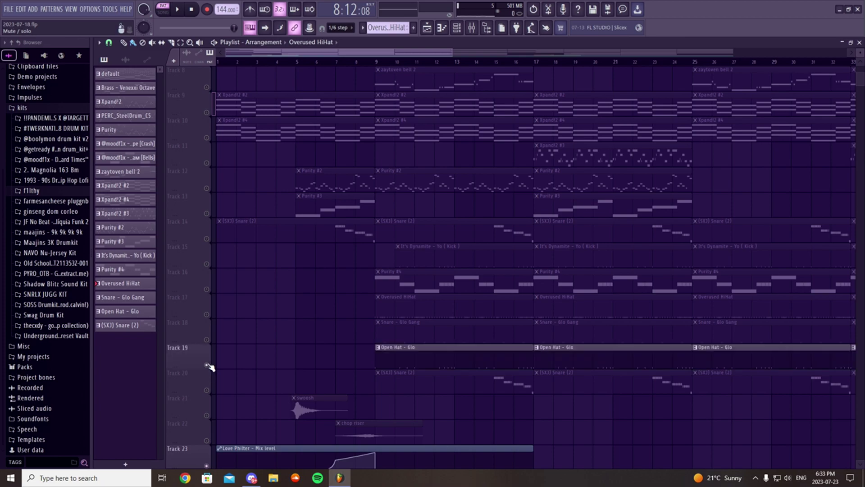
pyautogui.scroll(-5, 479, 113)
pyautogui.doubleClick(451, 277)
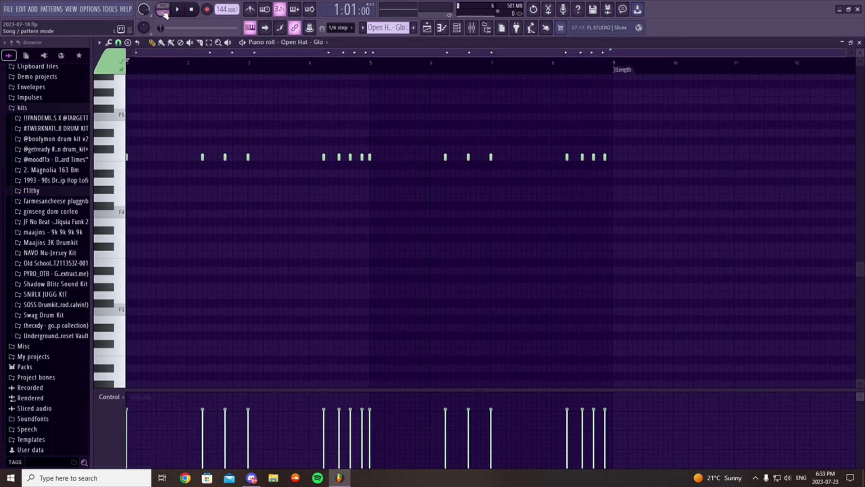
# Play the Open Hat - Glo pattern in pattern mode, stop it, and return to the playlist.
pyautogui.click(180, 9)
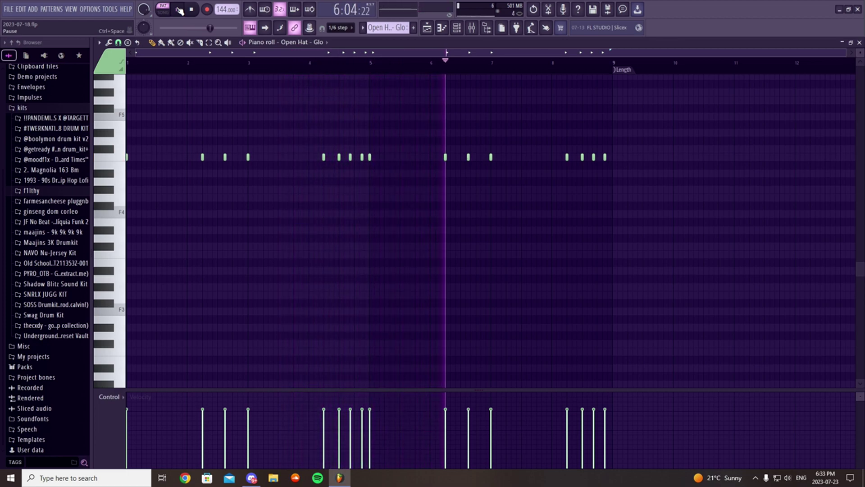
pyautogui.press('space')
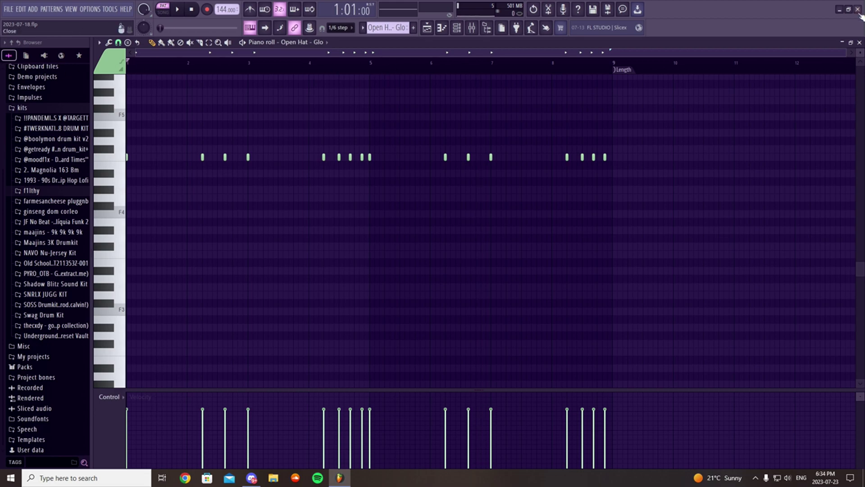
pyautogui.click(860, 43)
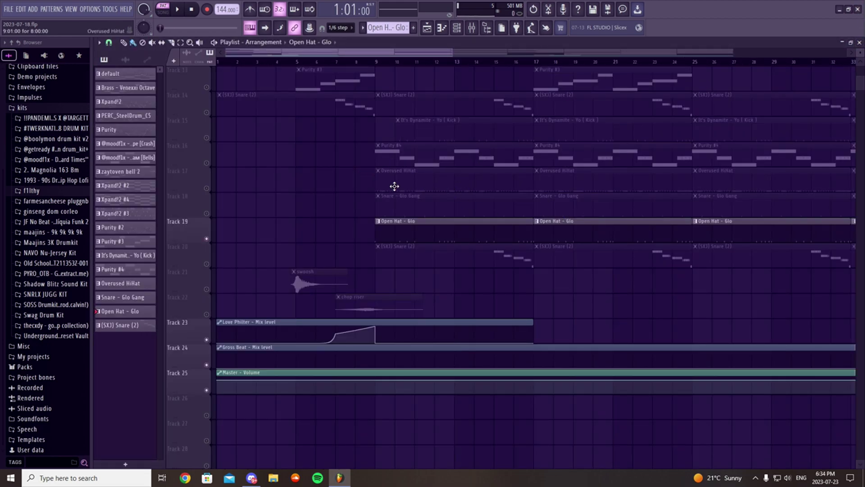
# Isolate track 20 in the playlist and open its (SXJ) Snare (2) pattern in the piano roll.
pyautogui.scroll(2, 424, 176)
pyautogui.scroll(-3, 433, 250)
pyautogui.rightClick(206, 237)
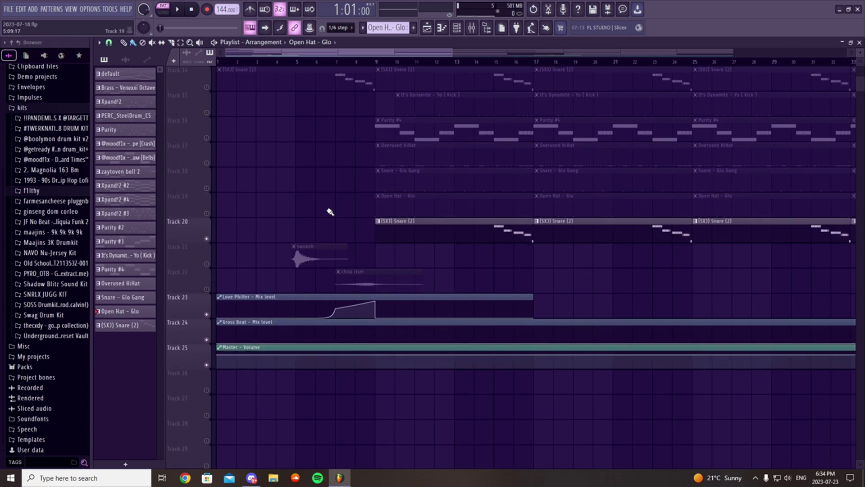
pyautogui.doubleClick(566, 228)
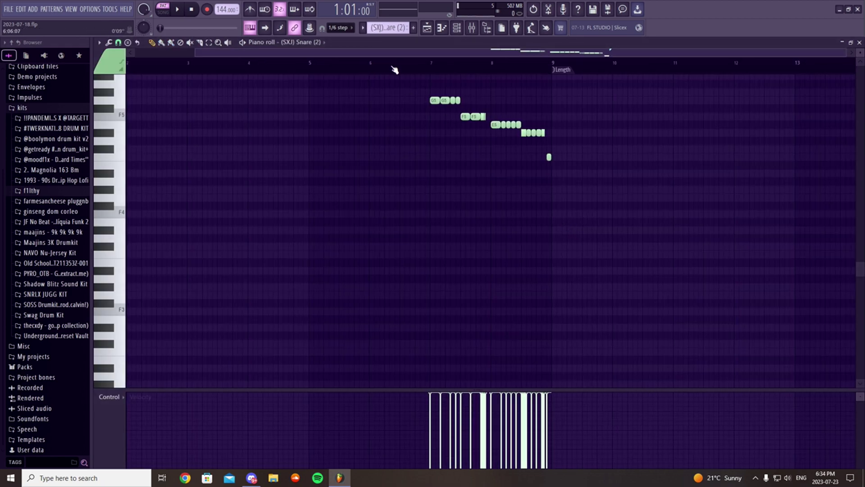
# Place the playhead at the start of bar 7 in the snare pattern and set the piano roll's grid snap to 1/3 beat.
pyautogui.click(493, 68)
pyautogui.scroll(4, 473, 72)
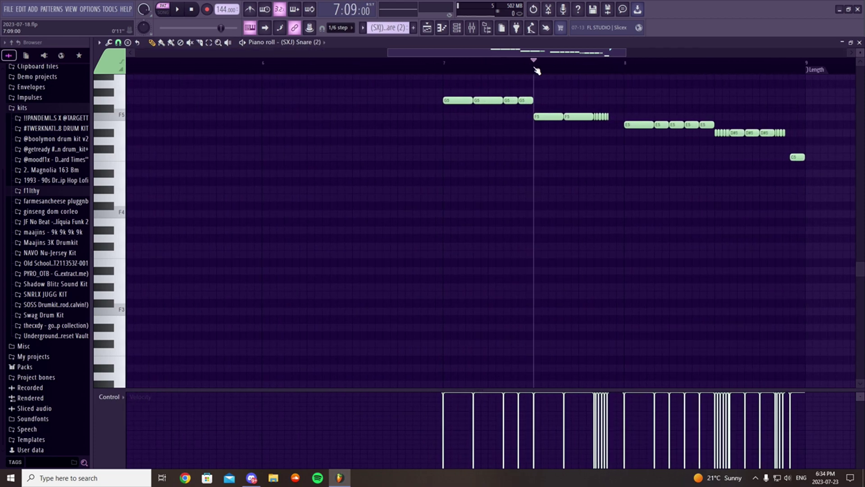
pyautogui.press('space')
pyautogui.press('space')
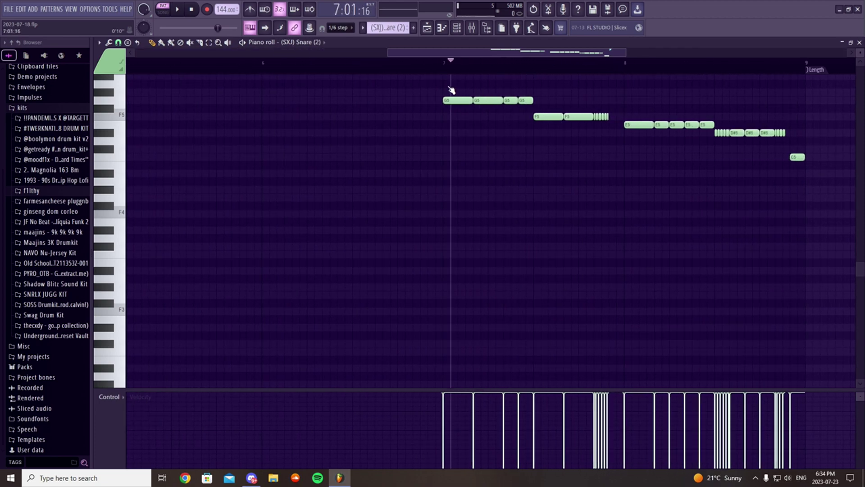
pyautogui.click(118, 43)
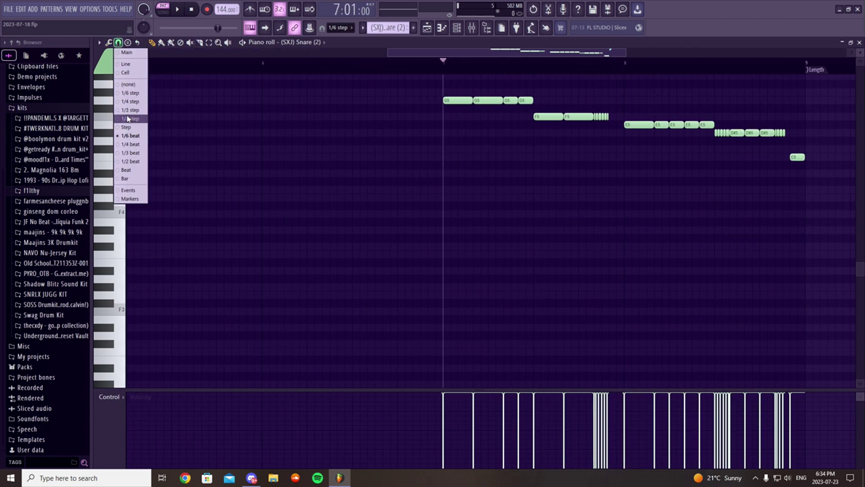
pyautogui.click(136, 156)
pyautogui.press('space')
pyautogui.press('space')
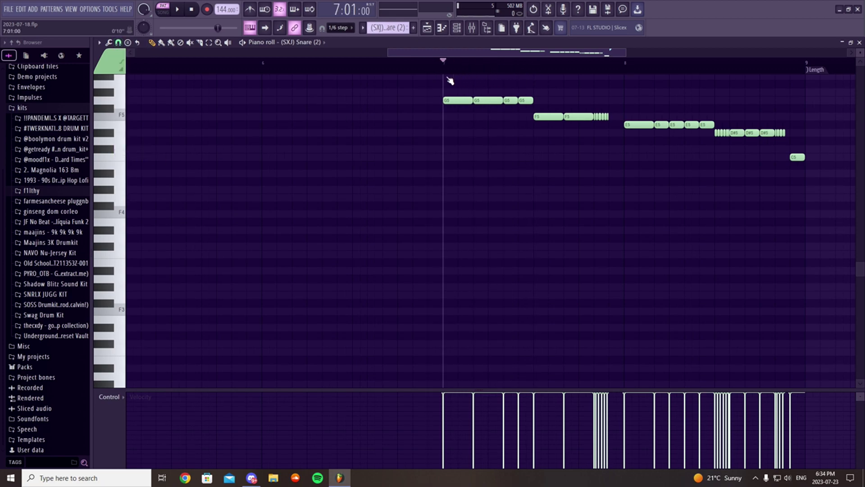
# Audition the closing C5 note, play the descending snare rolls from bar 7 until the pattern loops, and stop playback.
pyautogui.scroll(2, 679, 73)
pyautogui.scroll(-4, 683, 74)
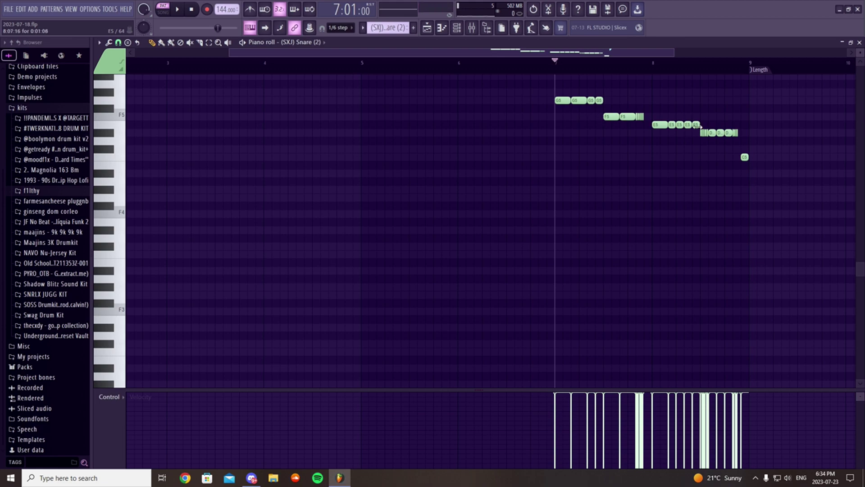
pyautogui.click(744, 155)
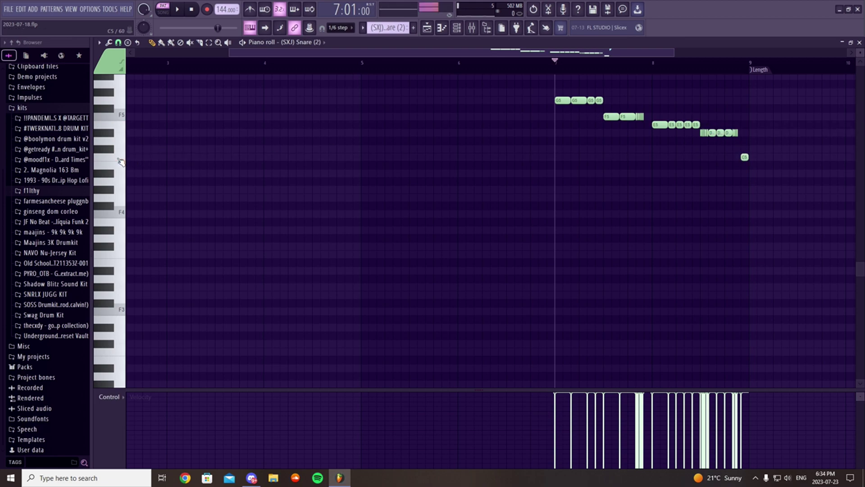
pyautogui.click(178, 9)
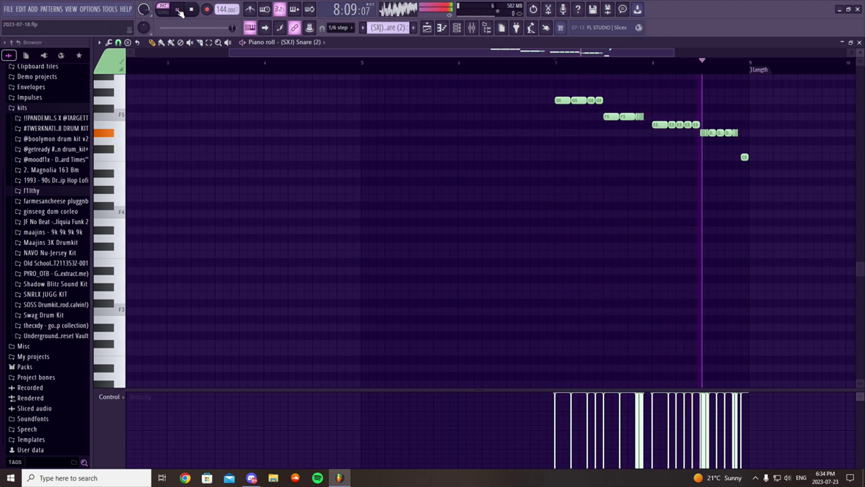
pyautogui.scroll(-2, 241, 70)
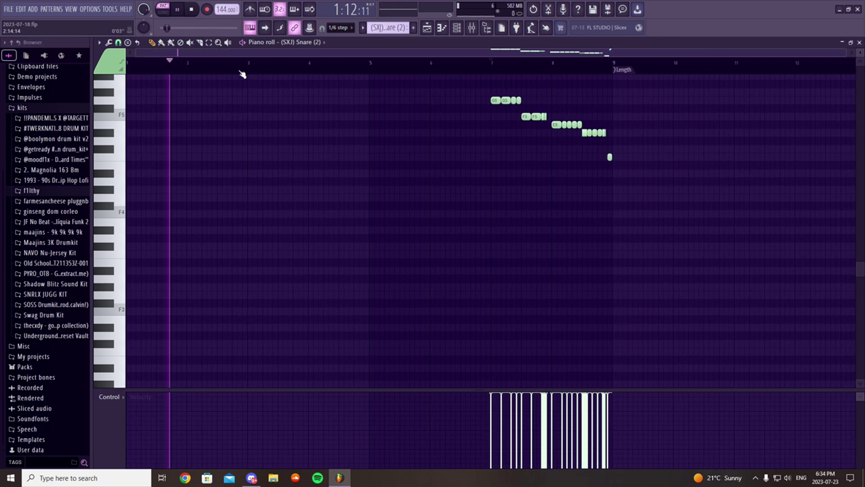
pyautogui.press('space')
# Return to the playlist in song mode and unmute all of the arrangement's tracks.
pyautogui.scroll(4, 492, 152)
pyautogui.moveTo(434, 62); pyautogui.dragTo(477, 58)
pyautogui.scroll(1, 533, 69)
pyautogui.scroll(1, 534, 70)
pyautogui.press('F5')
pyautogui.scroll(-3, 228, 170)
pyautogui.scroll(3, 238, 67)
pyautogui.press('l')
pyautogui.keyDown('ctrl'); pyautogui.click(206, 238); pyautogui.keyUp('ctrl')
pyautogui.keyDown('ctrl'); pyautogui.click(207, 239); pyautogui.keyUp('ctrl')
pyautogui.scroll(-2, 212, 218)
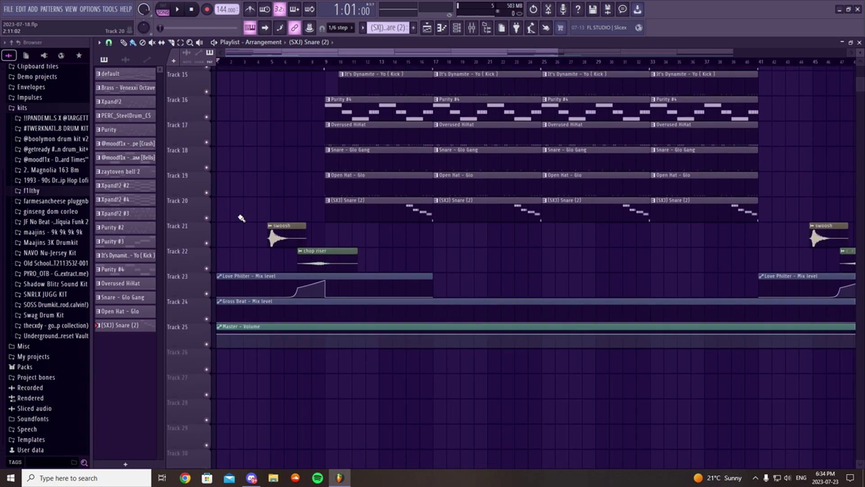
# Isolate the swoosh and chop riser on tracks 21 and 22, keeping automation tracks 23 to 25 enabled.
pyautogui.keyDown('ctrl'); pyautogui.click(206, 239); pyautogui.keyUp('ctrl')
pyautogui.click(206, 289)
pyautogui.click(206, 314)
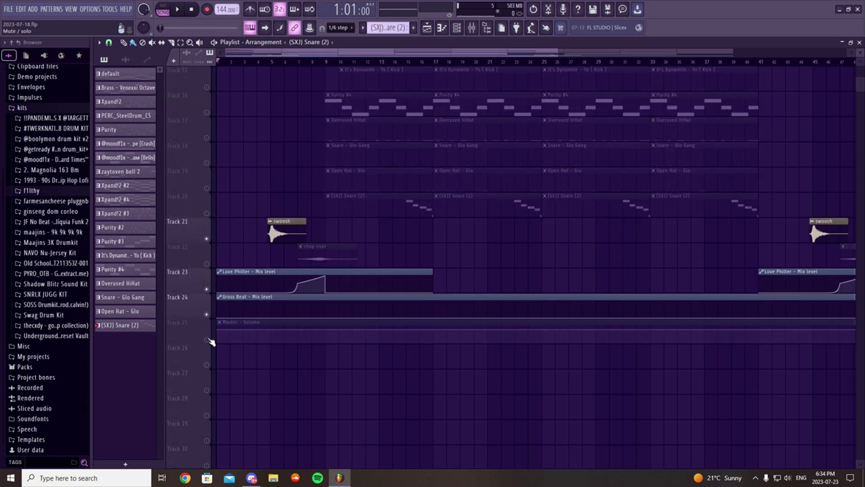
pyautogui.click(207, 340)
pyautogui.click(270, 62)
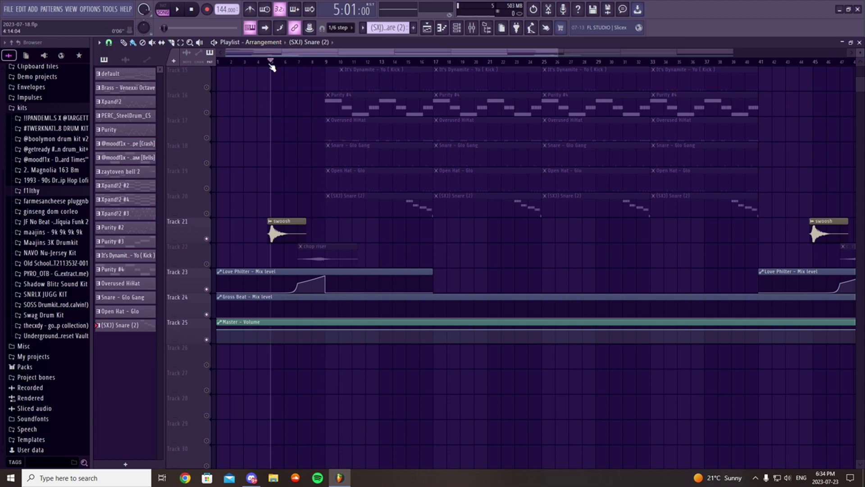
pyautogui.click(207, 264)
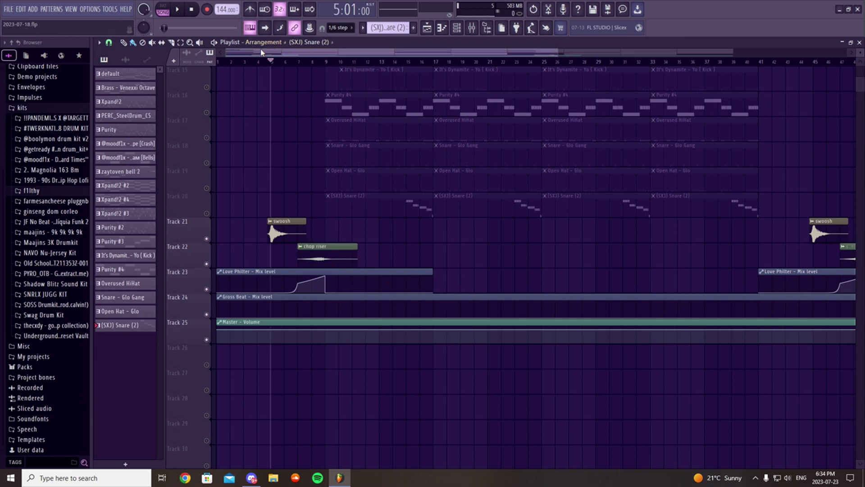
# Play the isolated swoosh from bar 4 and stop playback in bar 5.
pyautogui.press('space')
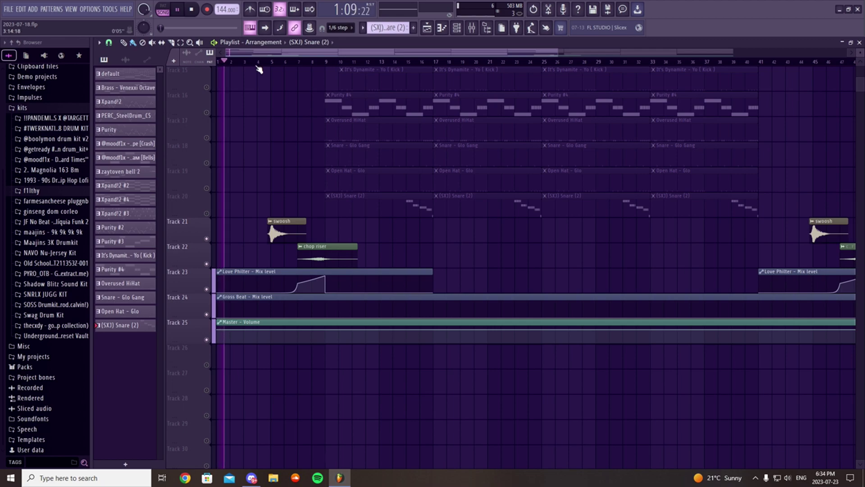
pyautogui.click(257, 63)
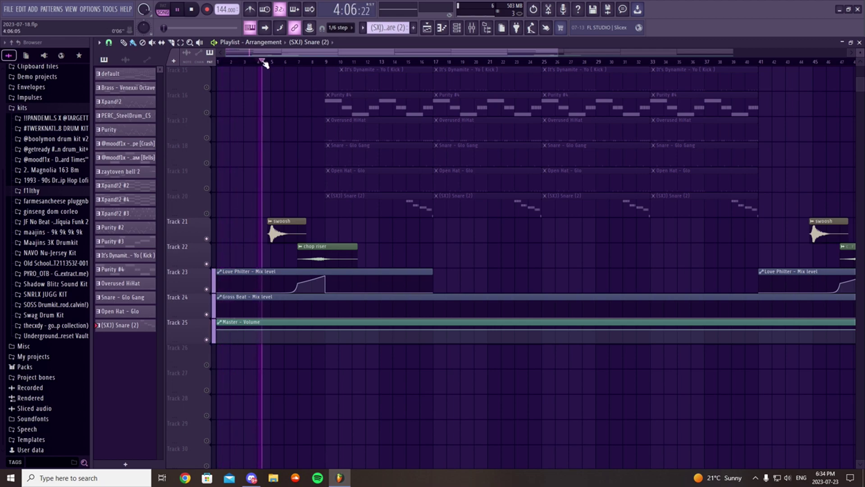
pyautogui.press('space')
pyautogui.scroll(5, 284, 170)
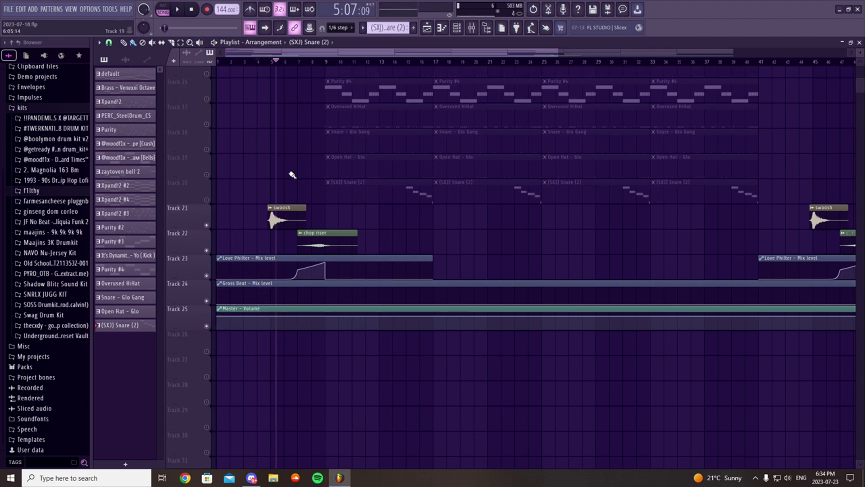
pyautogui.scroll(4, 291, 99)
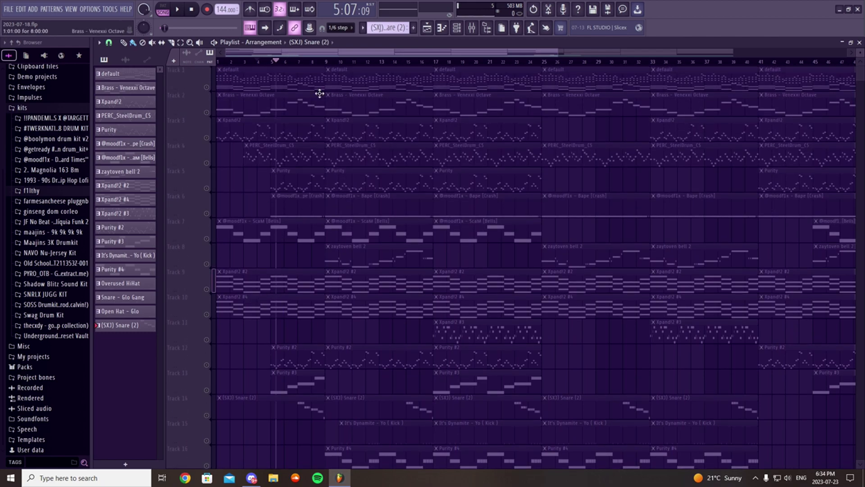
# Set the playhead to bar 5, play the swoosh and chop riser into bar 9, and stop playback.
pyautogui.scroll(-10, 311, 163)
pyautogui.click(293, 58)
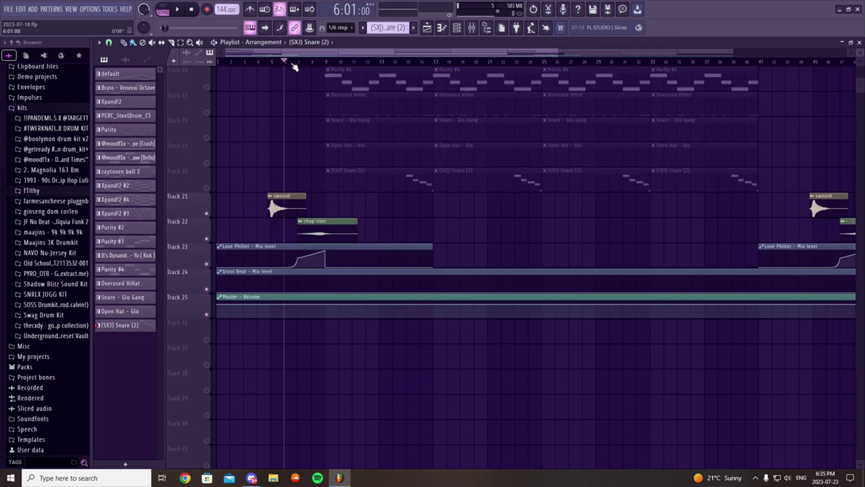
pyautogui.scroll(3, 294, 61)
pyautogui.moveTo(295, 63); pyautogui.dragTo(269, 79)
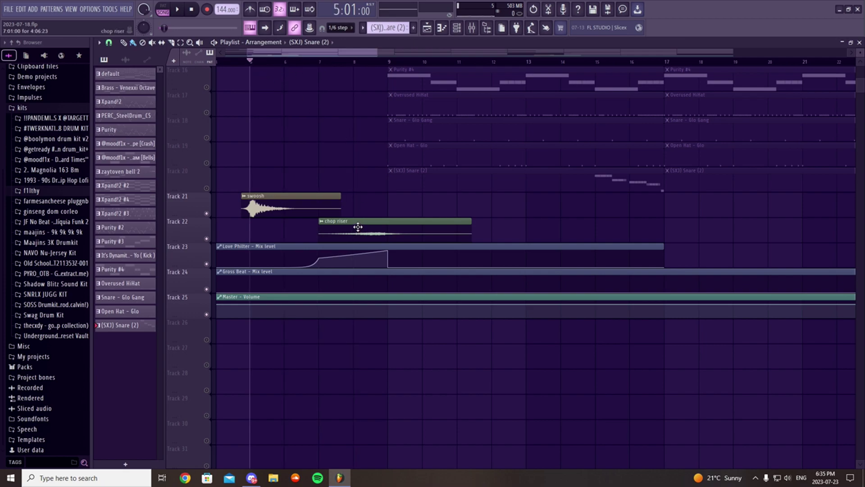
pyautogui.press('space')
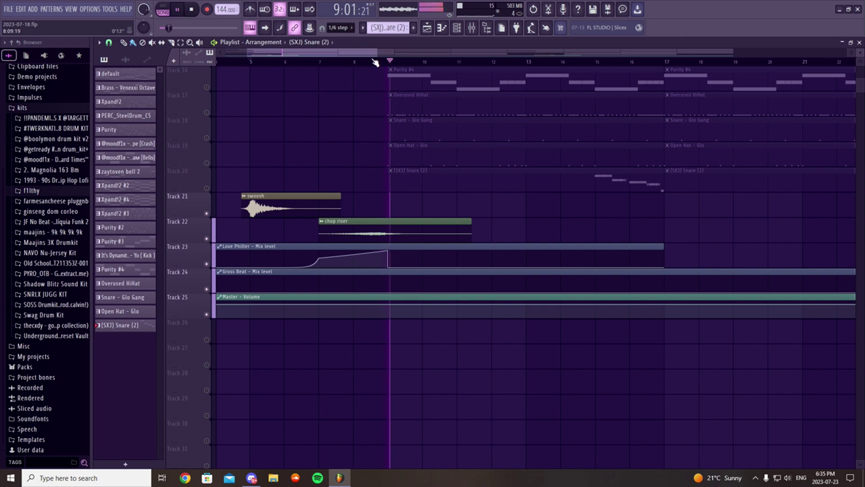
pyautogui.press('space')
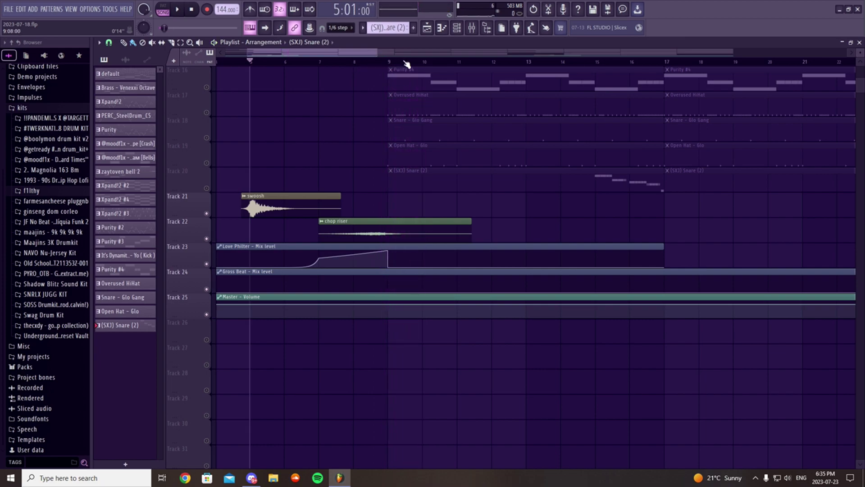
# Play the arrangement's outro from bar 64 and examine its remaining tracks along with the Love Philter, Gross Beat, and Master volume automation.
pyautogui.scroll(-5, 402, 90)
pyautogui.scroll(5, 310, 143)
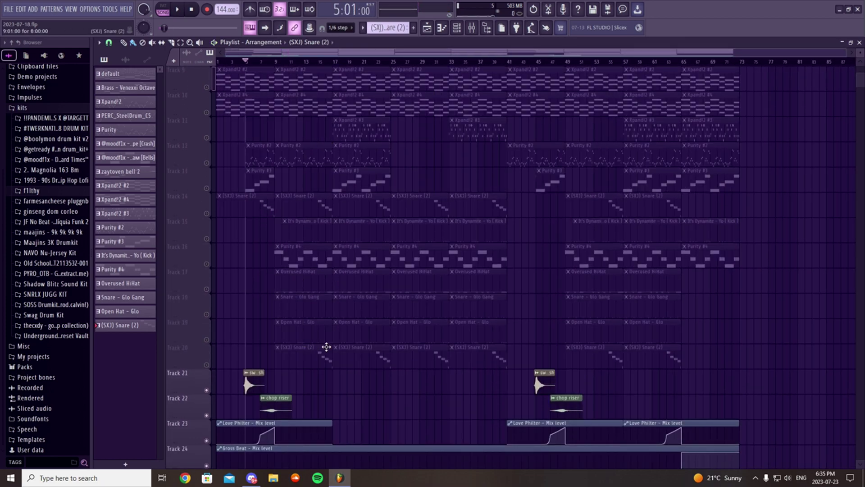
pyautogui.scroll(4, 319, 349)
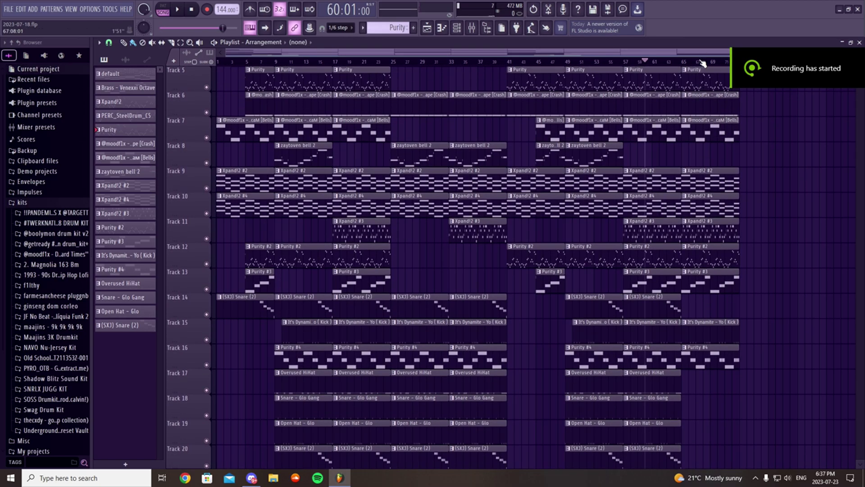
pyautogui.scroll(-6, 681, 85)
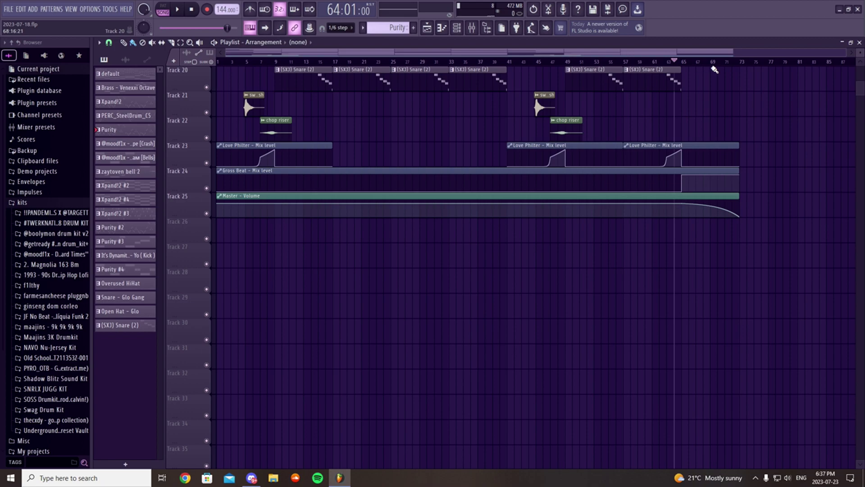
pyautogui.scroll(2, 735, 68)
pyautogui.scroll(1, 736, 68)
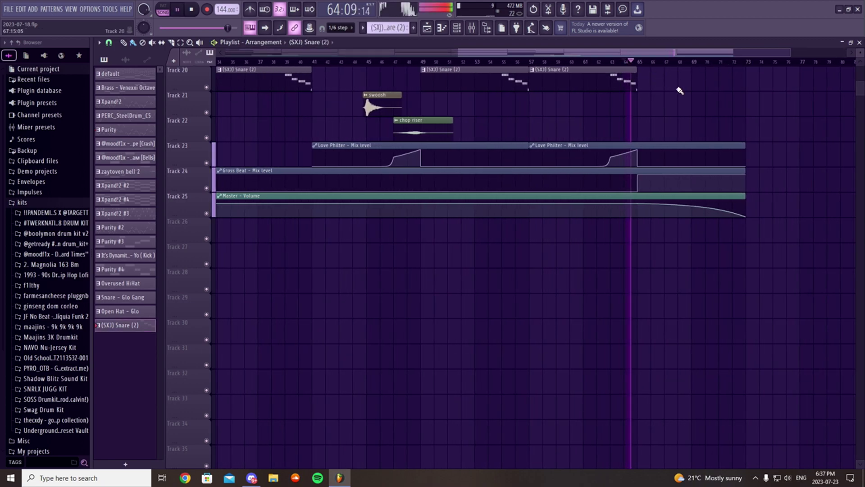
pyautogui.scroll(5, 676, 128)
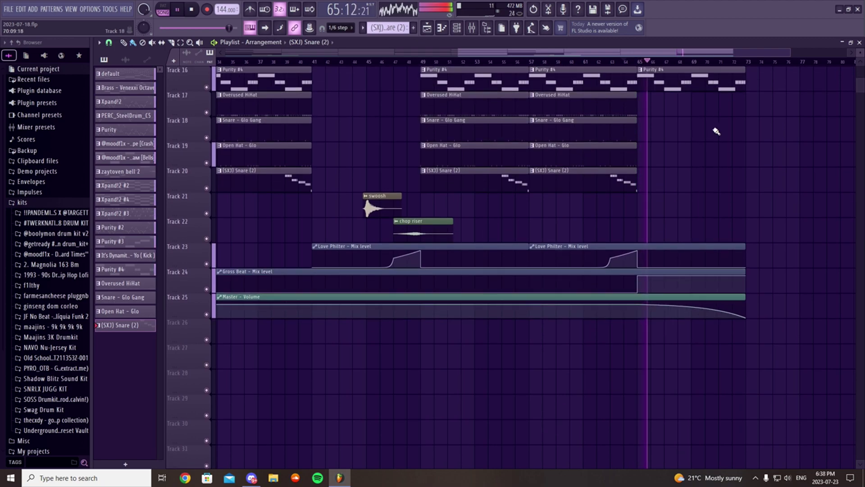
pyautogui.scroll(-4, 790, 166)
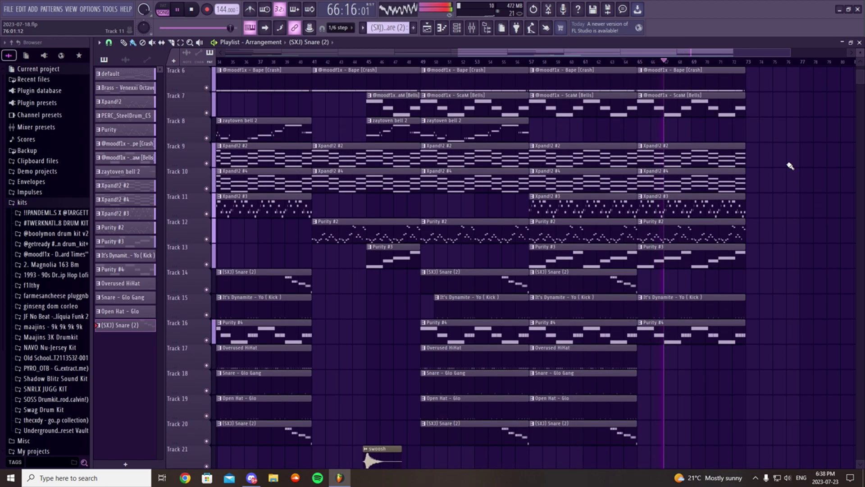
pyautogui.scroll(-2, 780, 163)
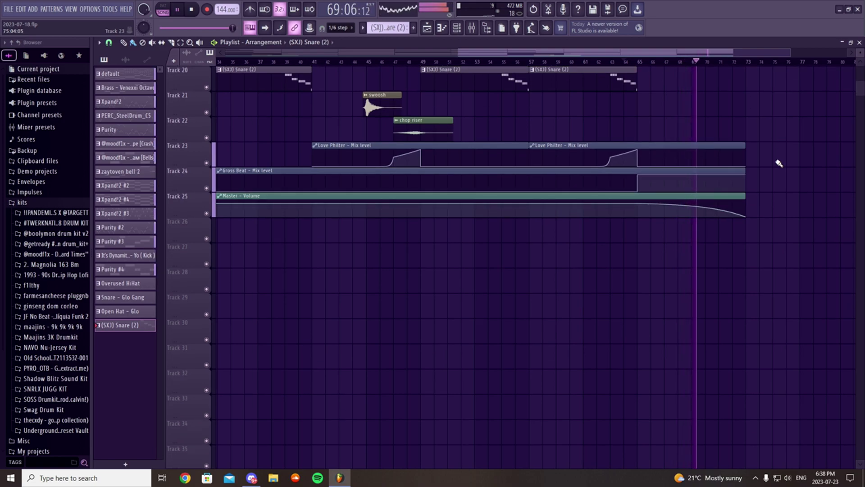
pyautogui.scroll(4, 778, 163)
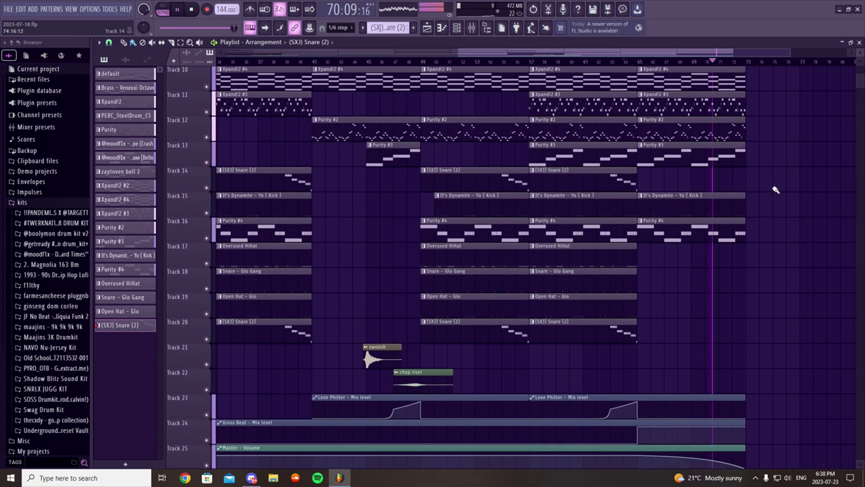
pyautogui.scroll(3, 775, 186)
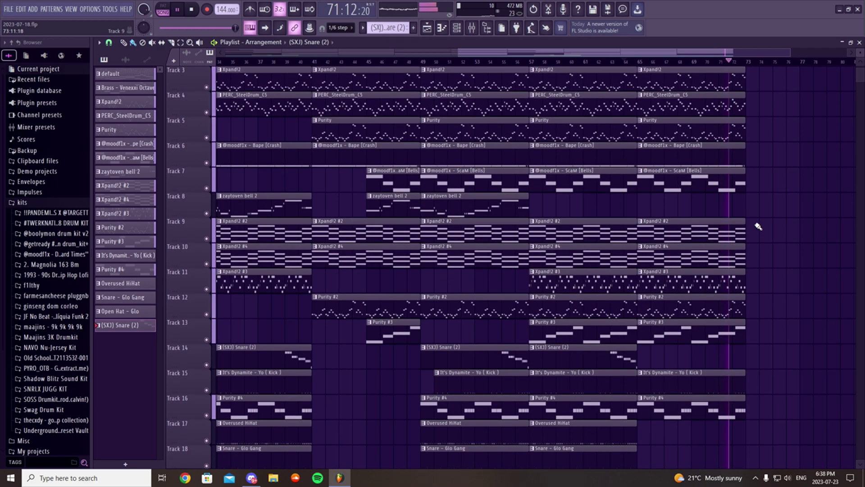
pyautogui.scroll(-3, 758, 226)
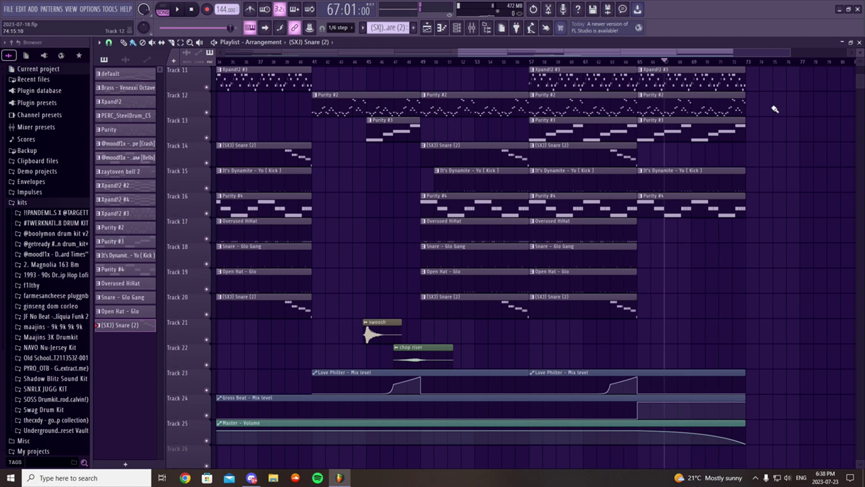
# Examine the transition into the outro around bars 63 to 65 across the melody, drum and automation tracks.
pyautogui.scroll(-2, 743, 110)
pyautogui.scroll(3, 630, 130)
pyautogui.scroll(3, 631, 139)
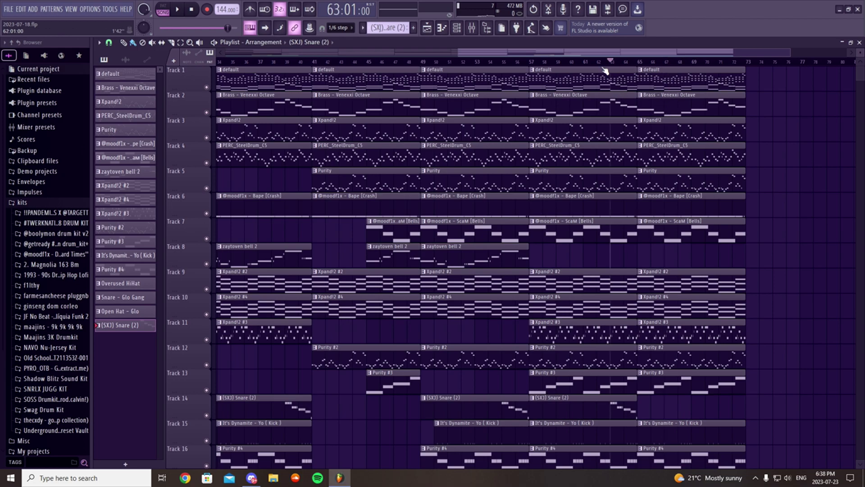
pyautogui.scroll(-5, 604, 79)
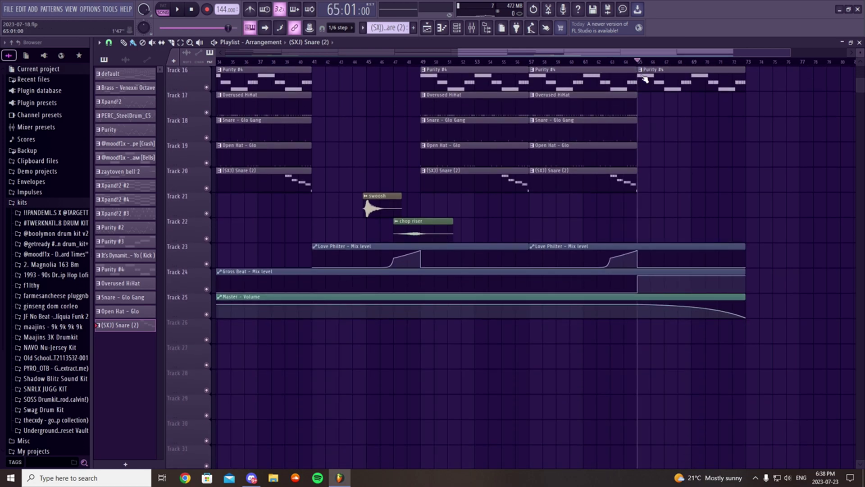
pyautogui.scroll(-3, 673, 77)
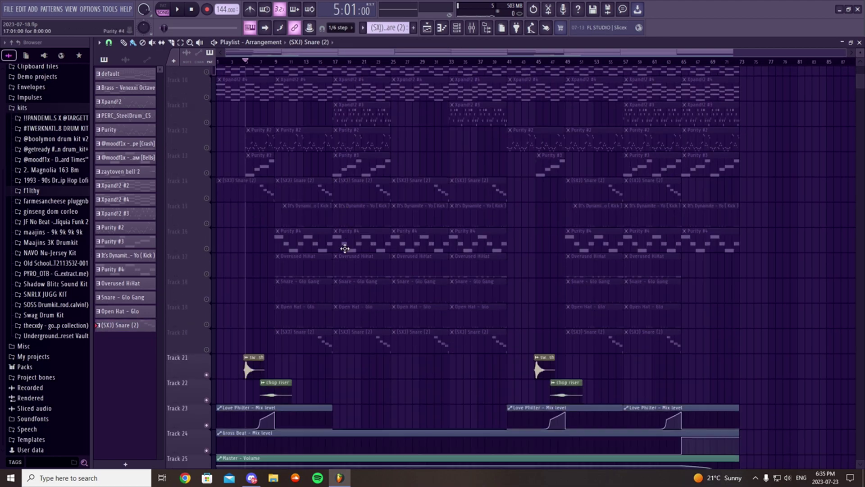
# Re-enable all playlist tracks after isolating tracks 21 and 22, and return the playhead to bar 1.
pyautogui.scroll(-3, 344, 248)
pyautogui.scroll(1, 270, 246)
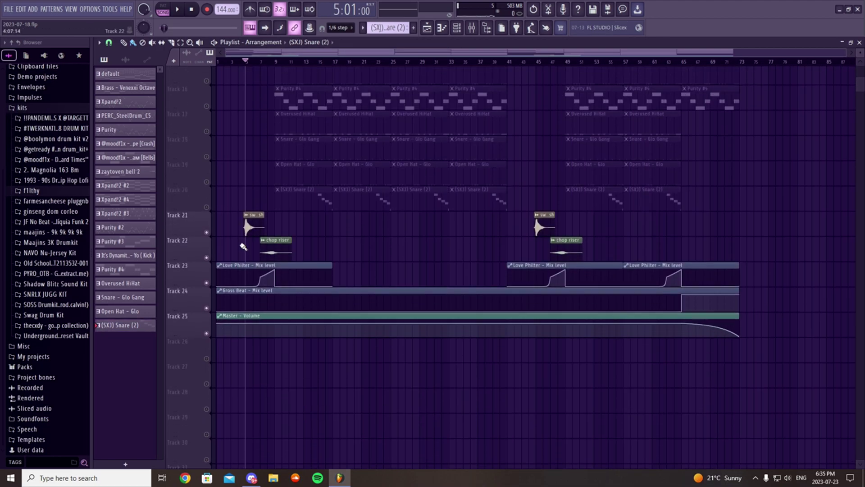
pyautogui.rightClick(207, 238)
pyautogui.rightClick(207, 239)
pyautogui.scroll(5, 242, 223)
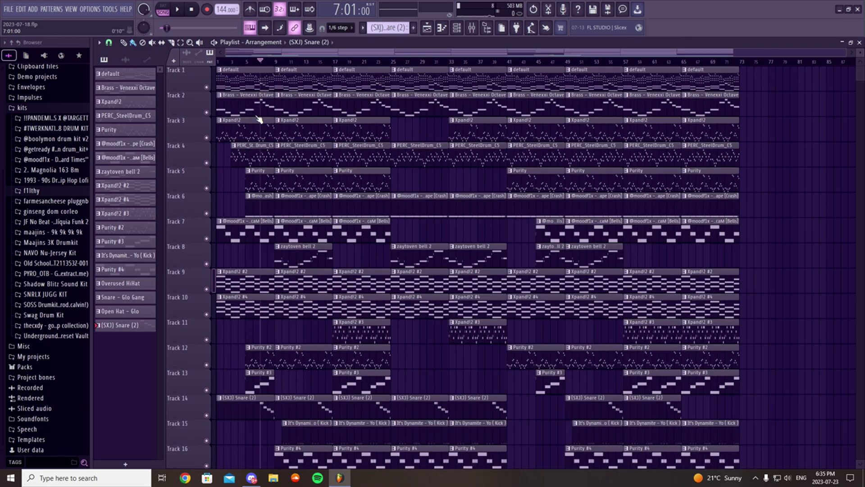
pyautogui.scroll(-5, 305, 216)
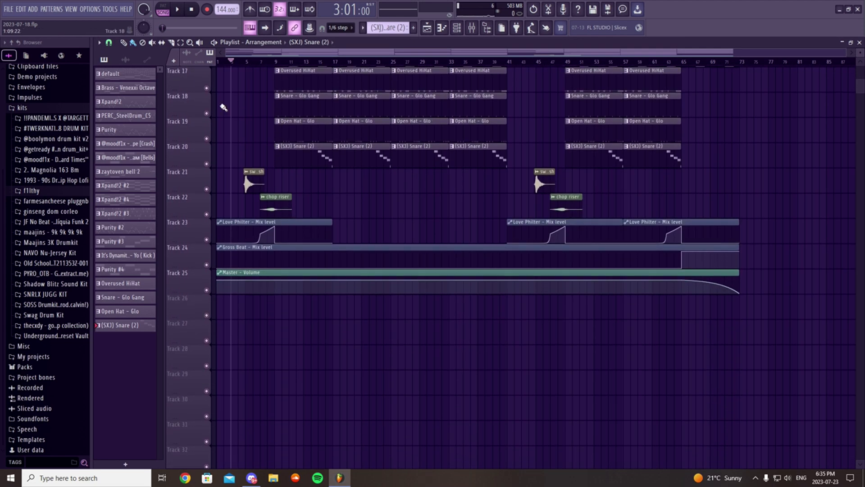
pyautogui.scroll(5, 251, 131)
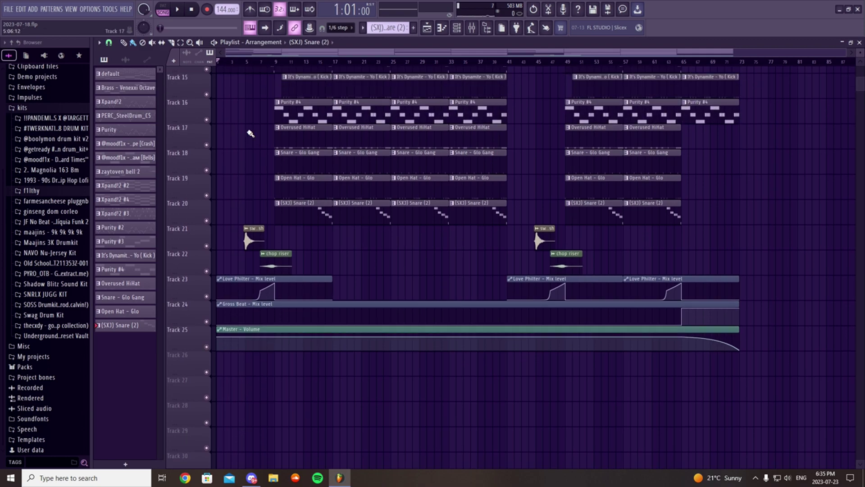
# Open the first Purity clip on track 5 in the piano roll, view its notes, and return to the playlist.
pyautogui.click(267, 185)
pyautogui.doubleClick(268, 185)
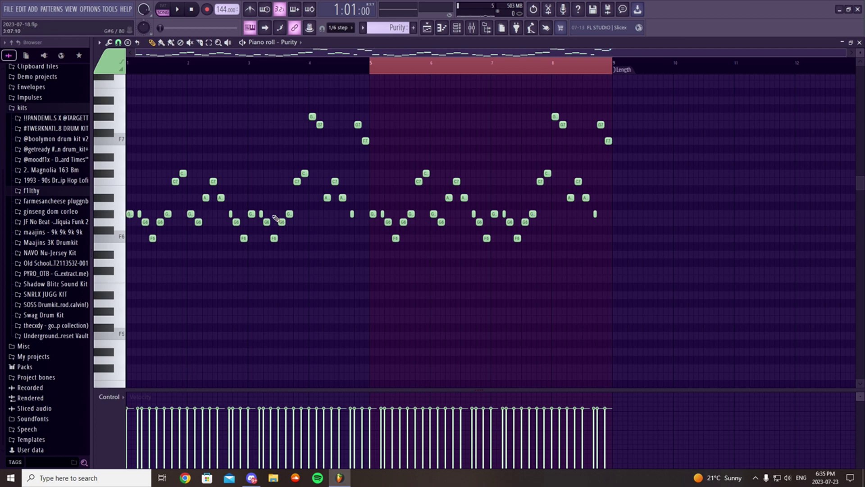
pyautogui.click(859, 42)
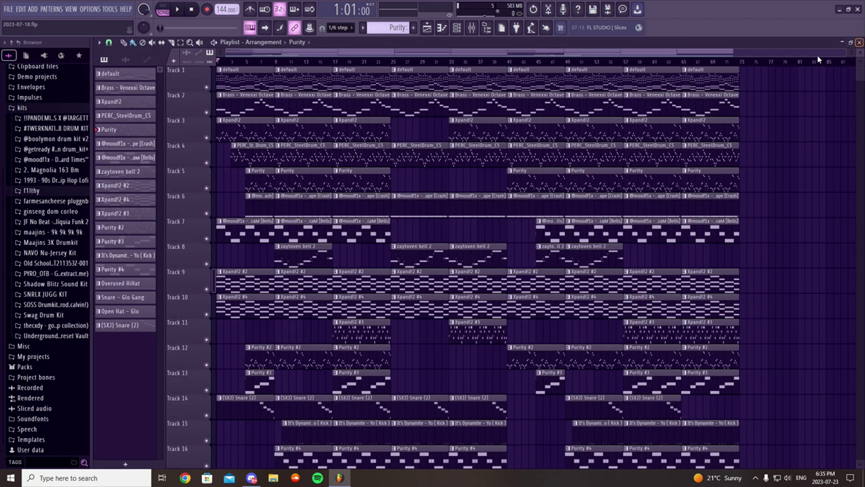
# Play the full arrangement with all tracks enabled from bar 1 into bar 27, and stop playback.
pyautogui.scroll(-4, 337, 149)
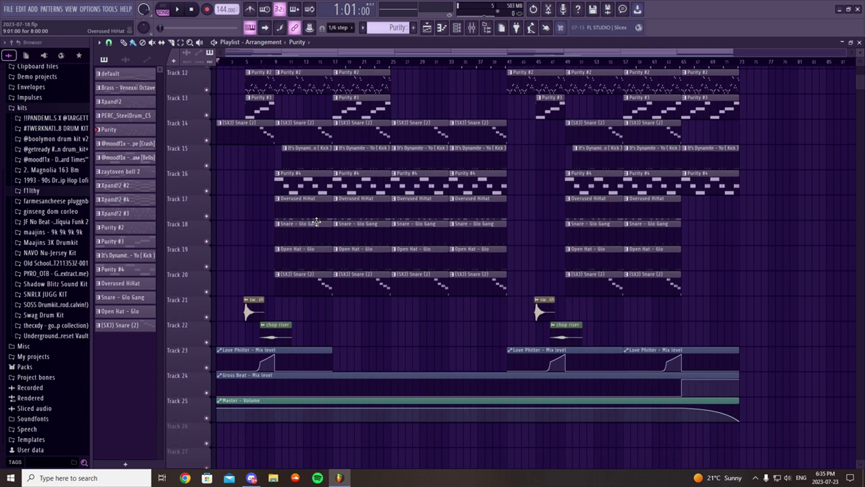
pyautogui.scroll(4, 265, 136)
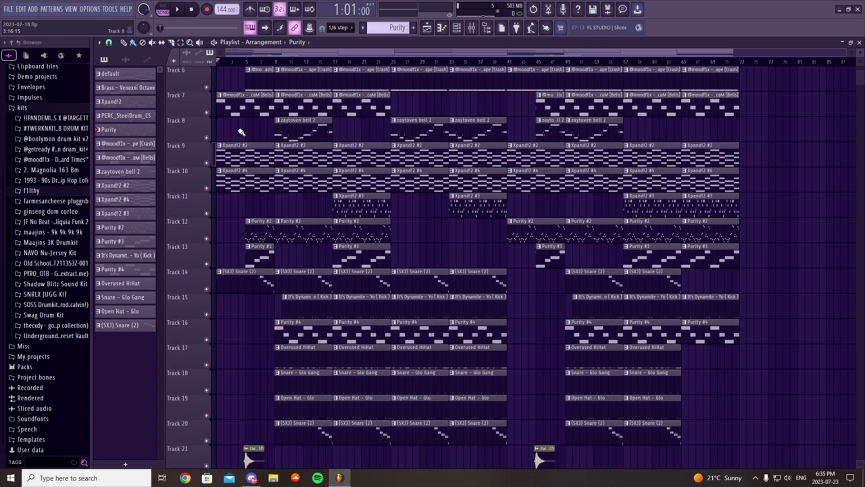
pyautogui.scroll(1, 270, 129)
pyautogui.press('space')
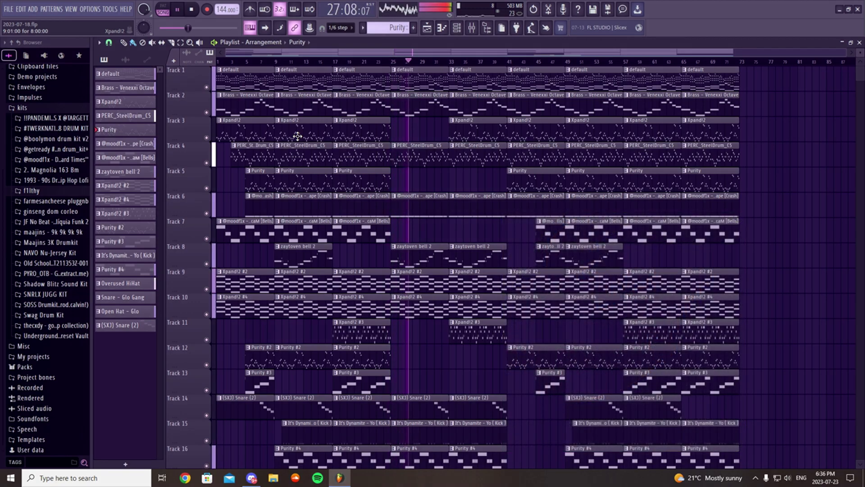
pyautogui.press('space')
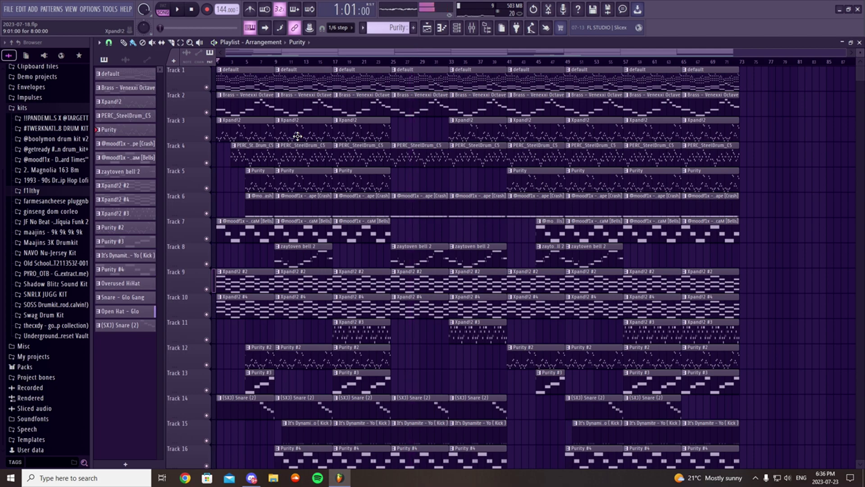
# Review how the melody, drum, effect and automation clips are laid out across the whole arrangement.
pyautogui.scroll(-5, 298, 92)
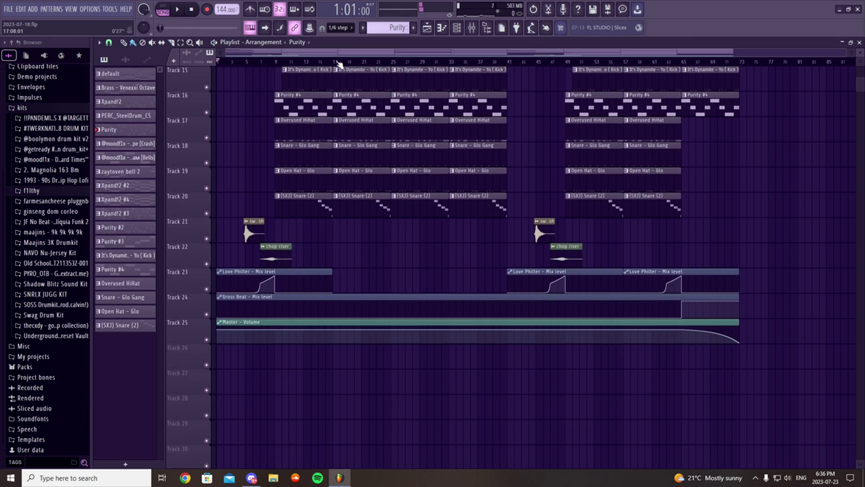
pyautogui.scroll(4, 281, 144)
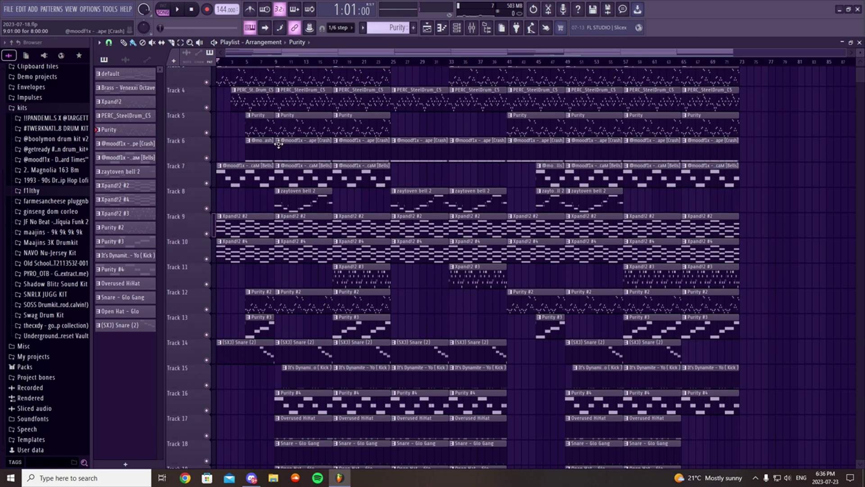
pyautogui.scroll(1, 496, 108)
pyautogui.scroll(-4, 290, 155)
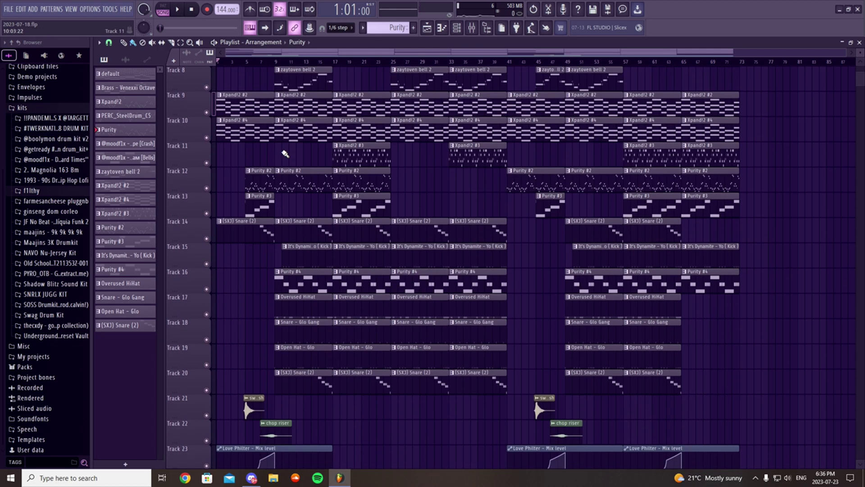
pyautogui.scroll(4, 252, 135)
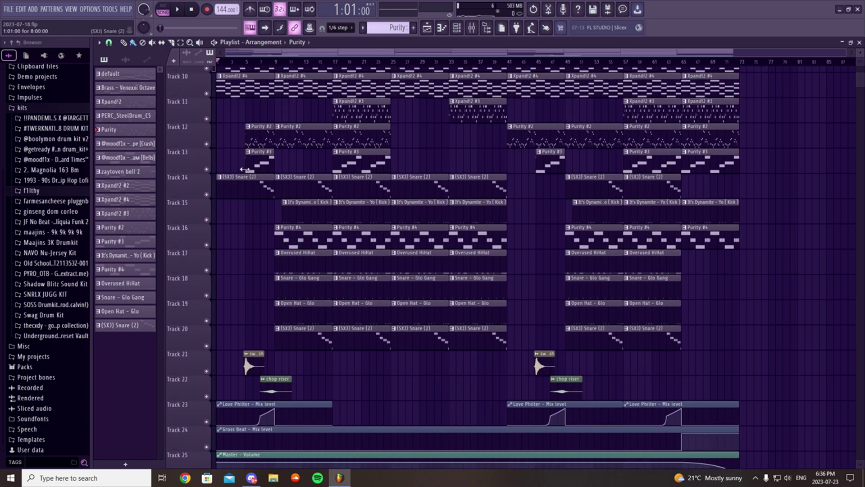
pyautogui.scroll(-4, 268, 183)
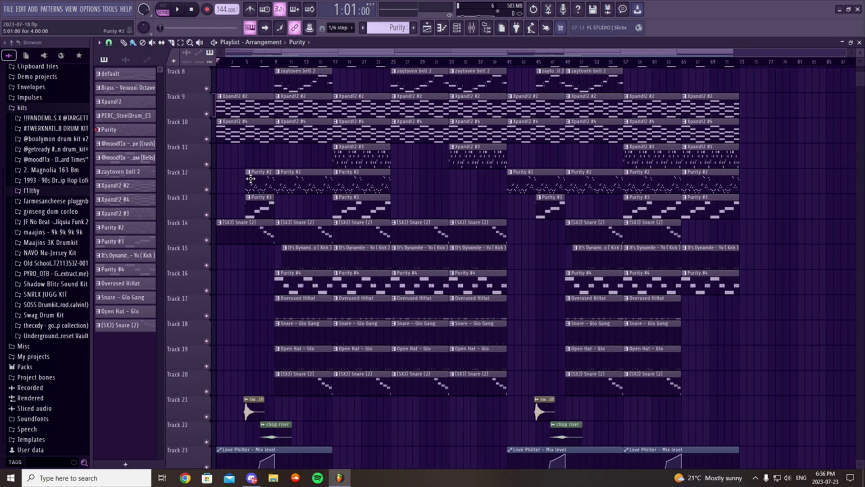
pyautogui.scroll(4, 274, 149)
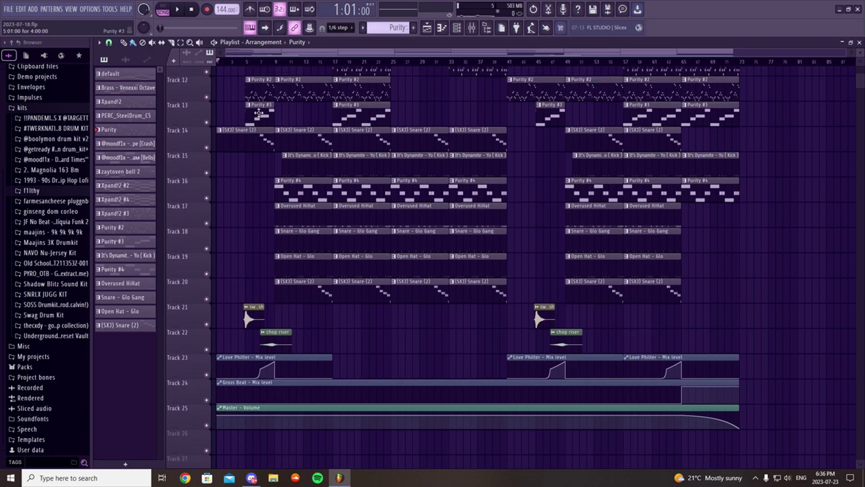